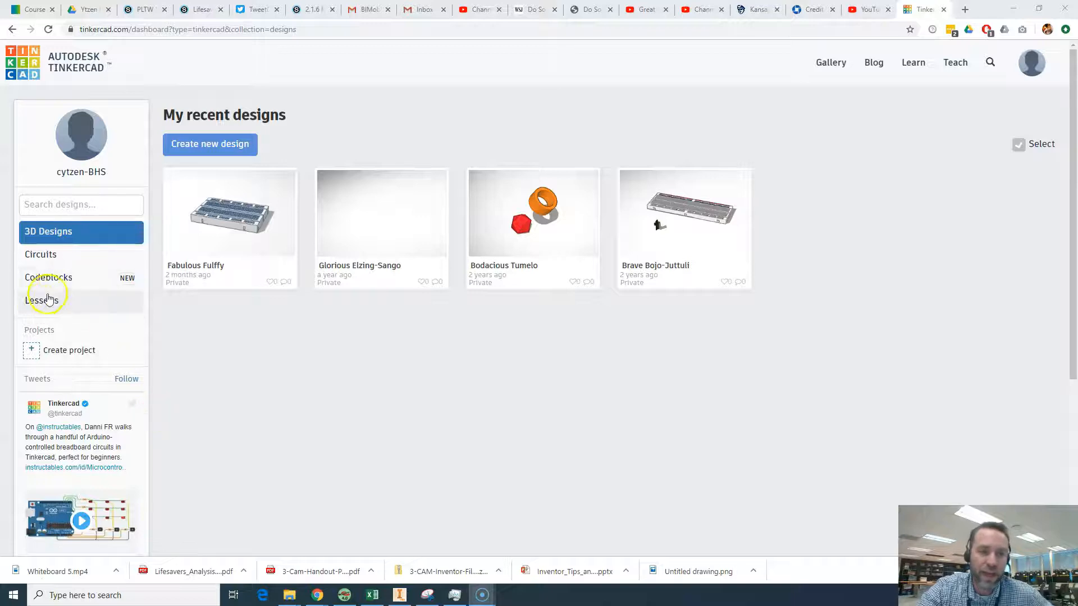
# Create a new circuit and place a full-size breadboard from the component library, searching for "bread".
pyautogui.click(50, 262)
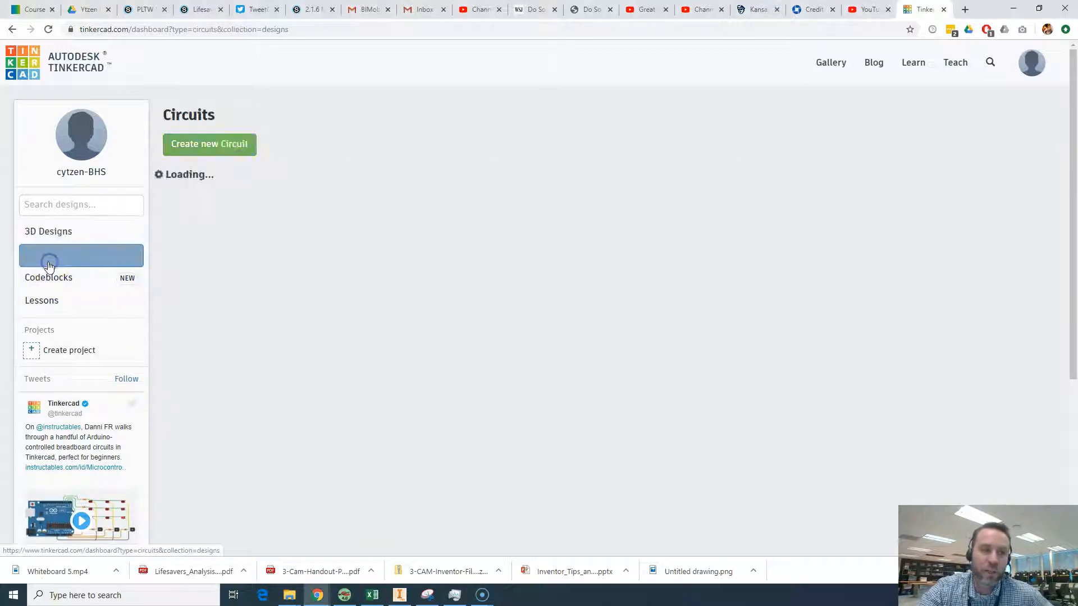
pyautogui.click(221, 145)
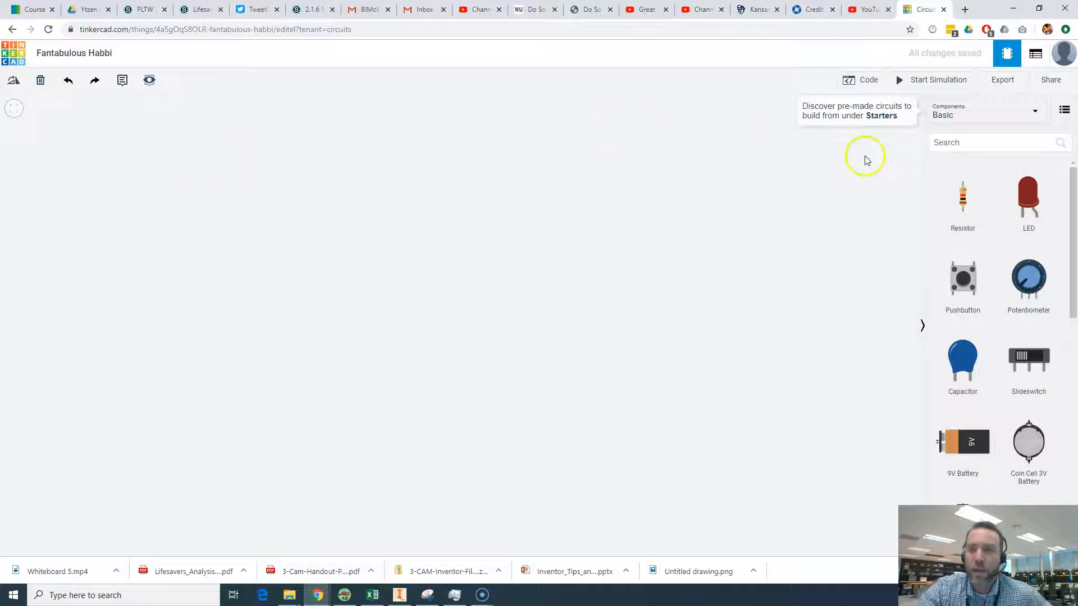
pyautogui.click(973, 143)
pyautogui.write('bread')
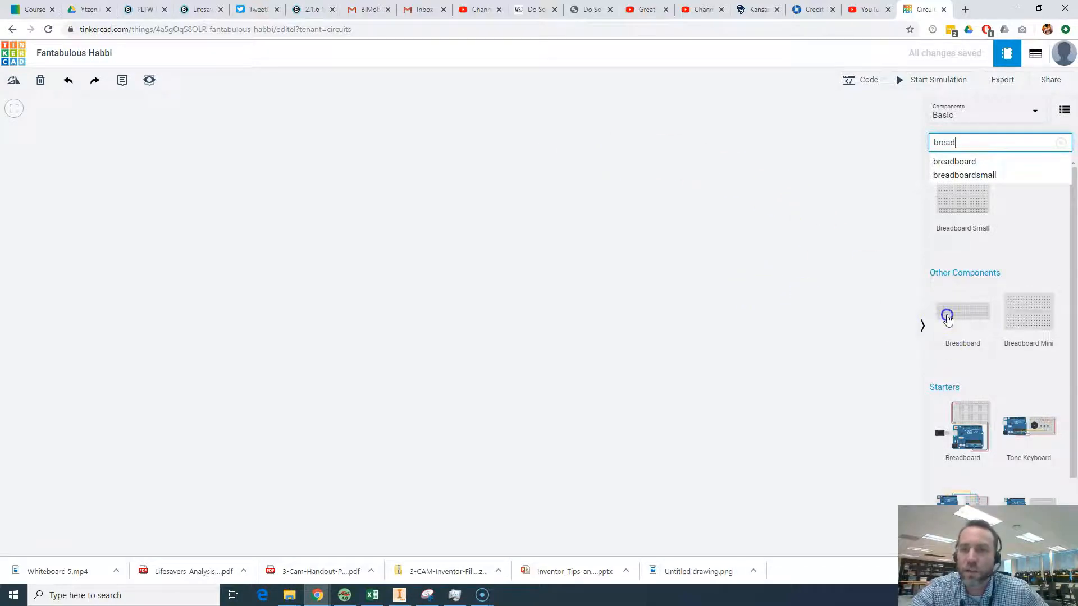
pyautogui.click(966, 317)
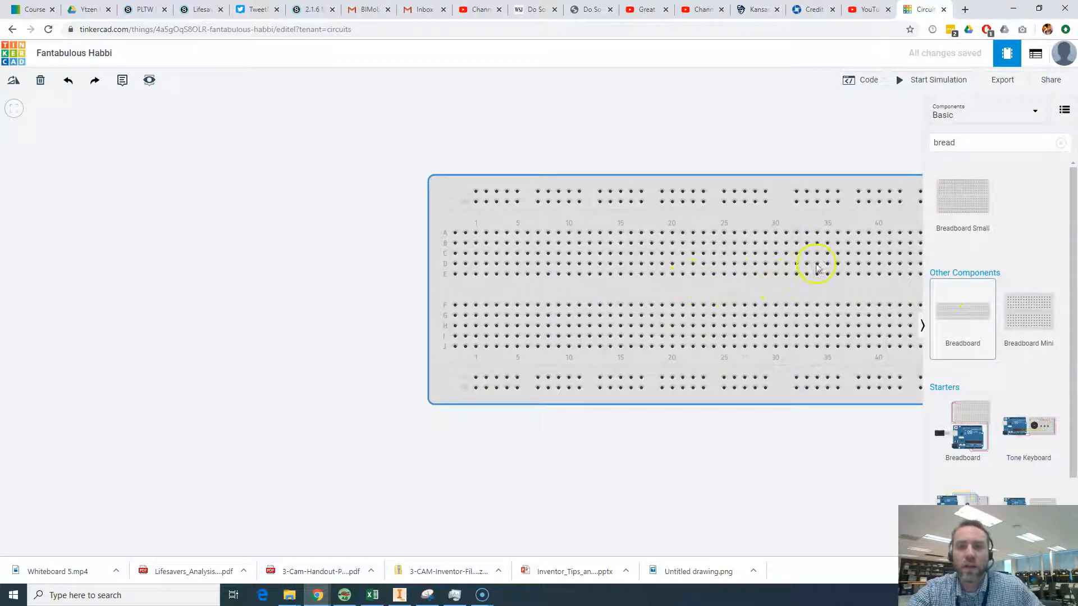
pyautogui.moveTo(783, 179); pyautogui.dragTo(476, 195)
pyautogui.scroll(-1, 553, 238)
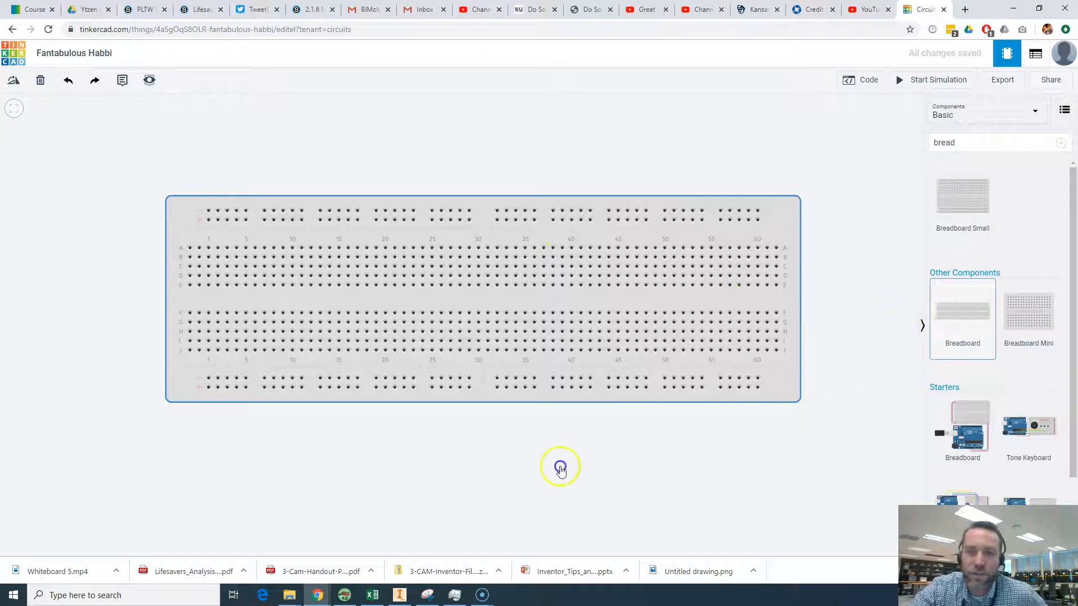
# Add a second full-size breadboard directly below the first and align their edges.
pyautogui.moveTo(483, 468); pyautogui.dragTo(523, 466)
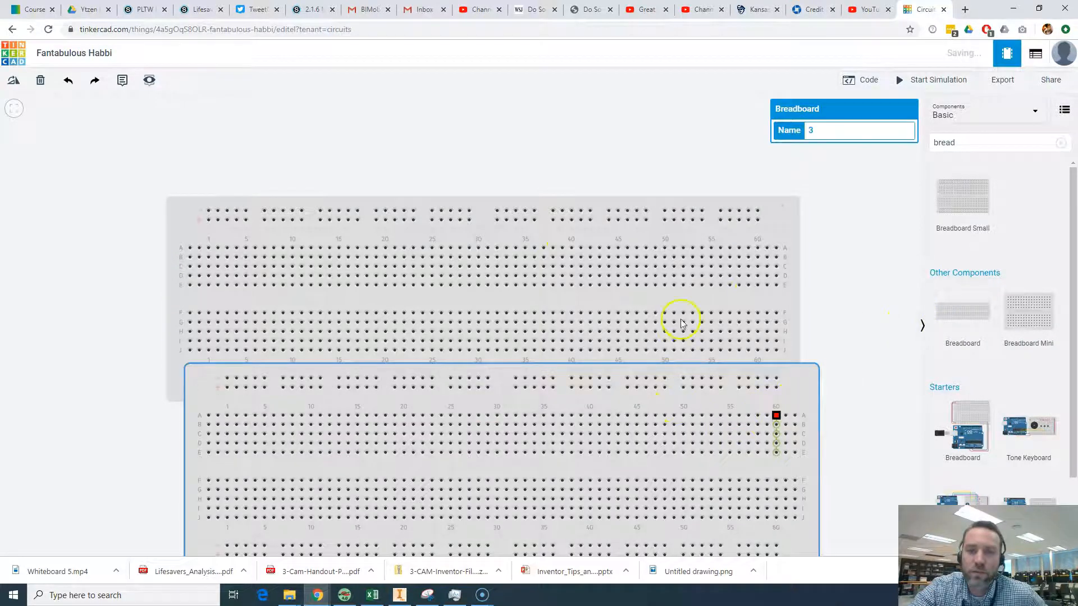
pyautogui.scroll(-2, 755, 287)
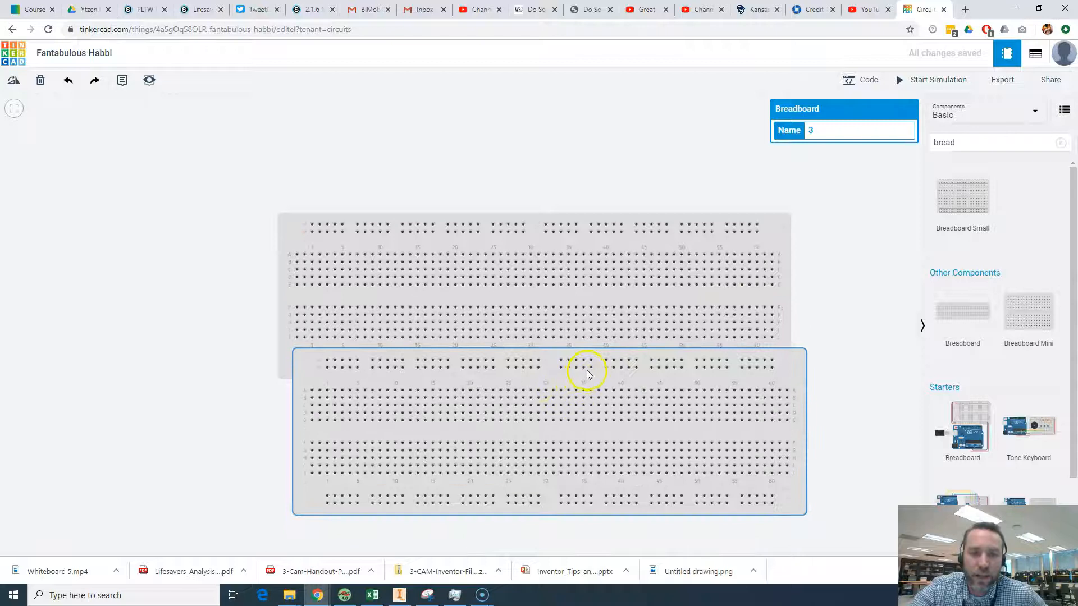
pyautogui.moveTo(583, 389); pyautogui.dragTo(570, 416)
pyautogui.scroll(-1, 702, 367)
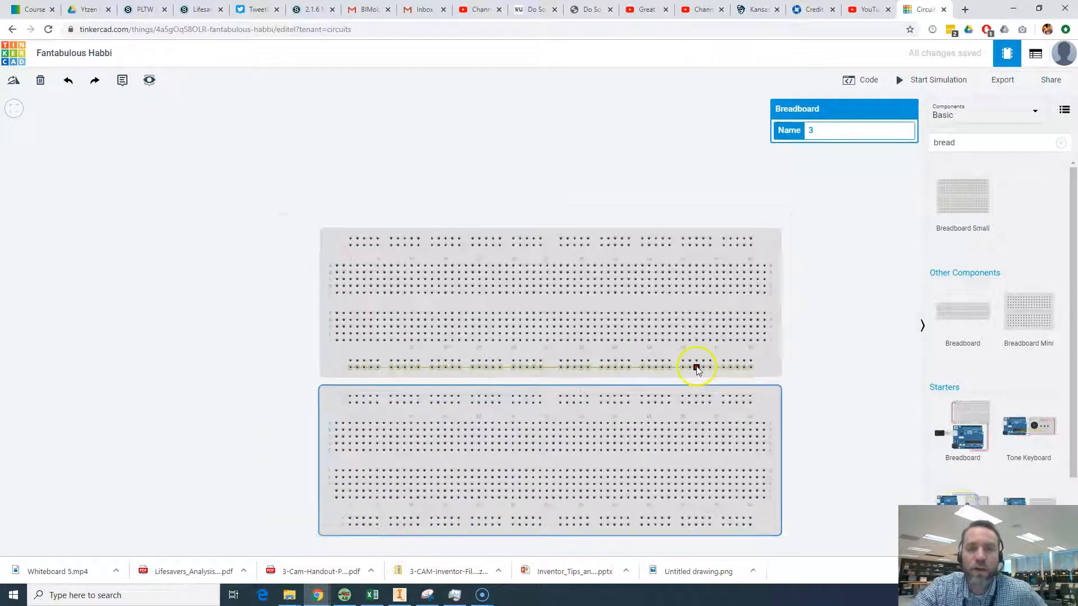
pyautogui.moveTo(801, 359); pyautogui.dragTo(756, 306)
pyautogui.scroll(3, 645, 260)
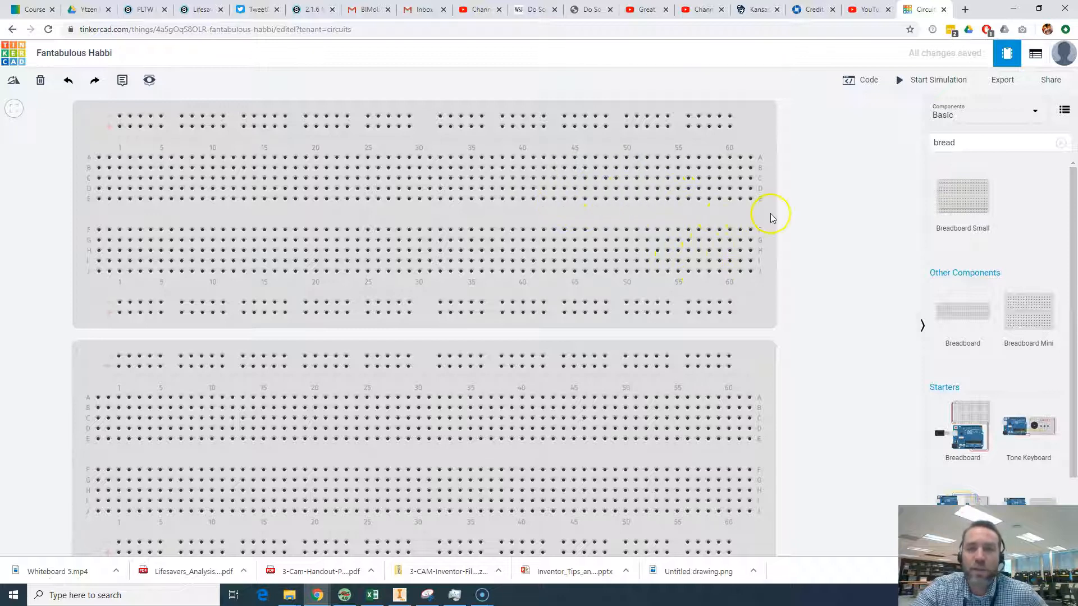
pyautogui.scroll(-3, 770, 216)
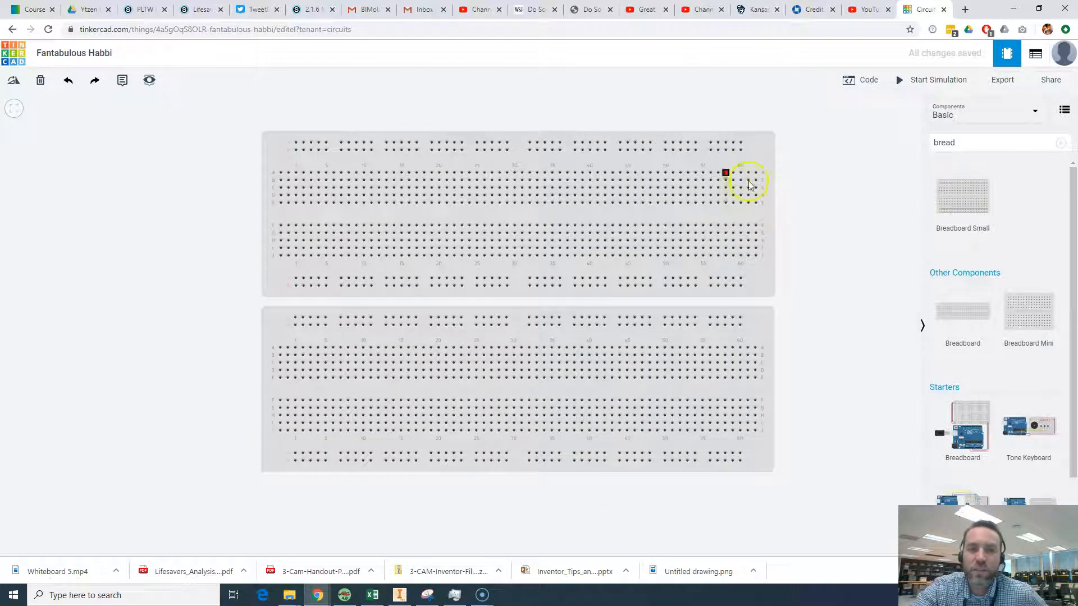
pyautogui.moveTo(979, 145); pyautogui.dragTo(904, 139)
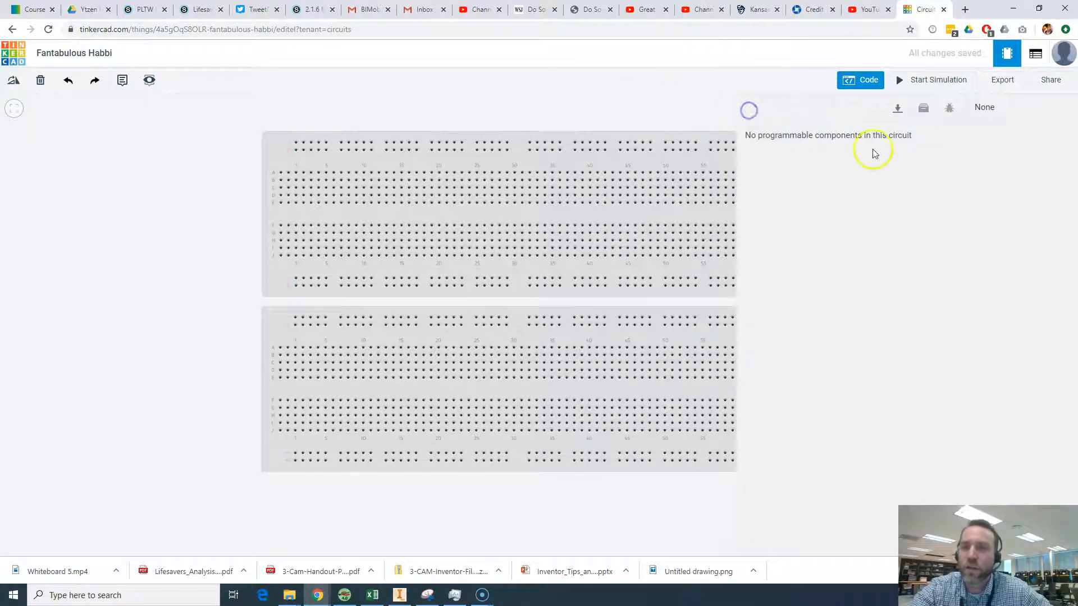
pyautogui.click(817, 169)
pyautogui.click(716, 109)
# Search the components for "power" and place a Power Supply to the upper left of the breadboards.
pyautogui.click(956, 147)
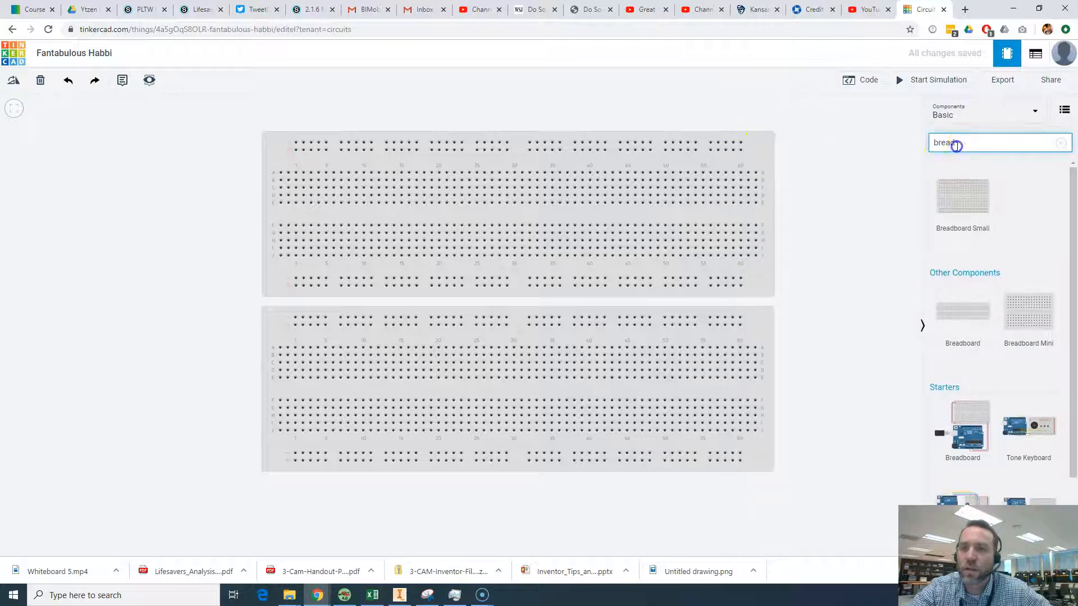
pyautogui.write('power')
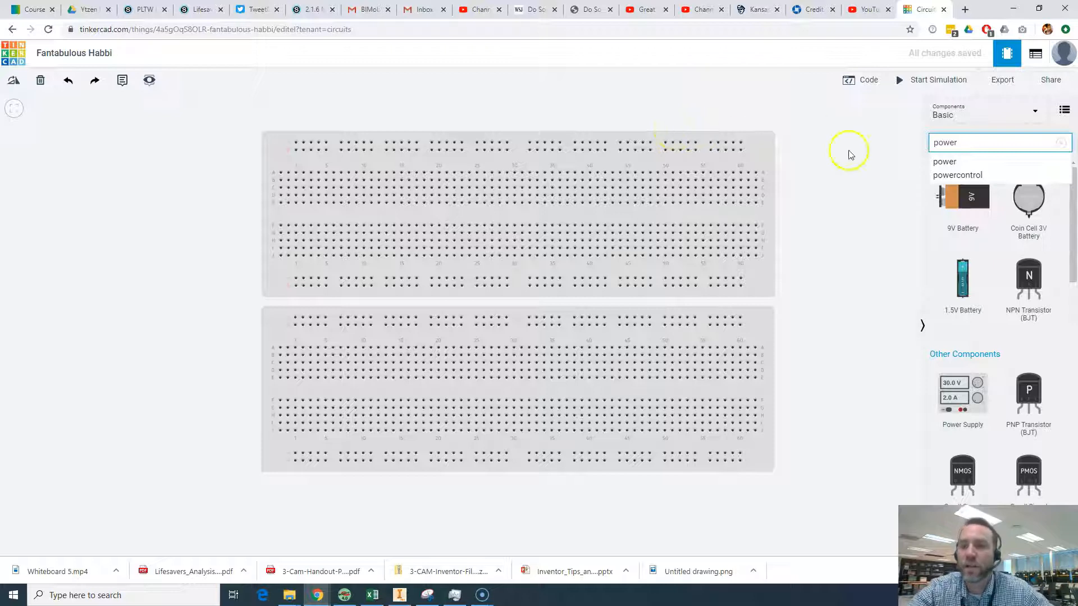
pyautogui.click(959, 162)
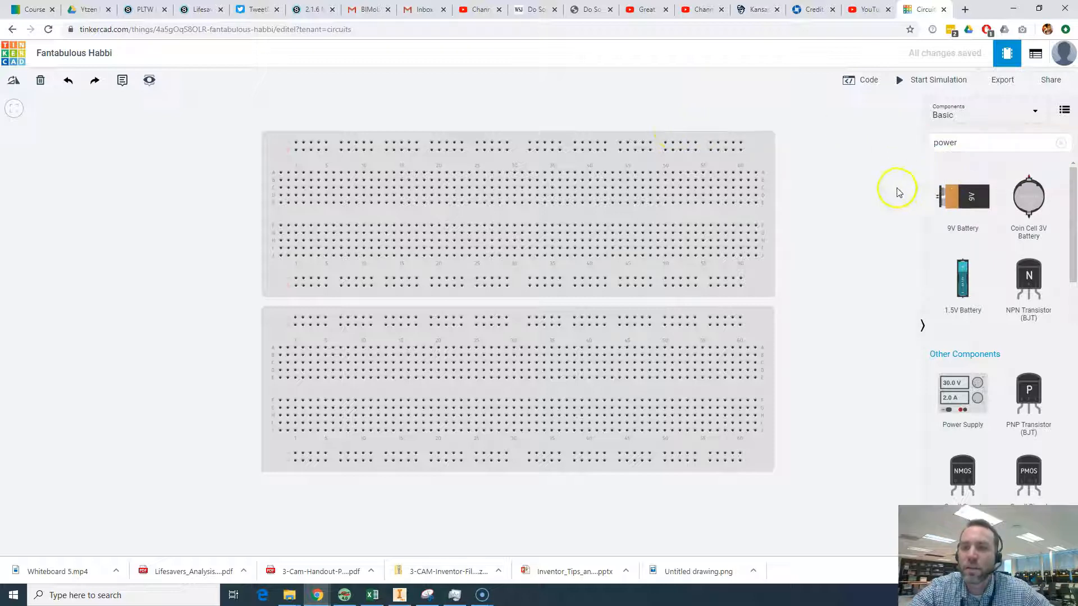
pyautogui.click(975, 146)
pyautogui.click(958, 333)
pyautogui.moveTo(776, 308); pyautogui.dragTo(122, 134)
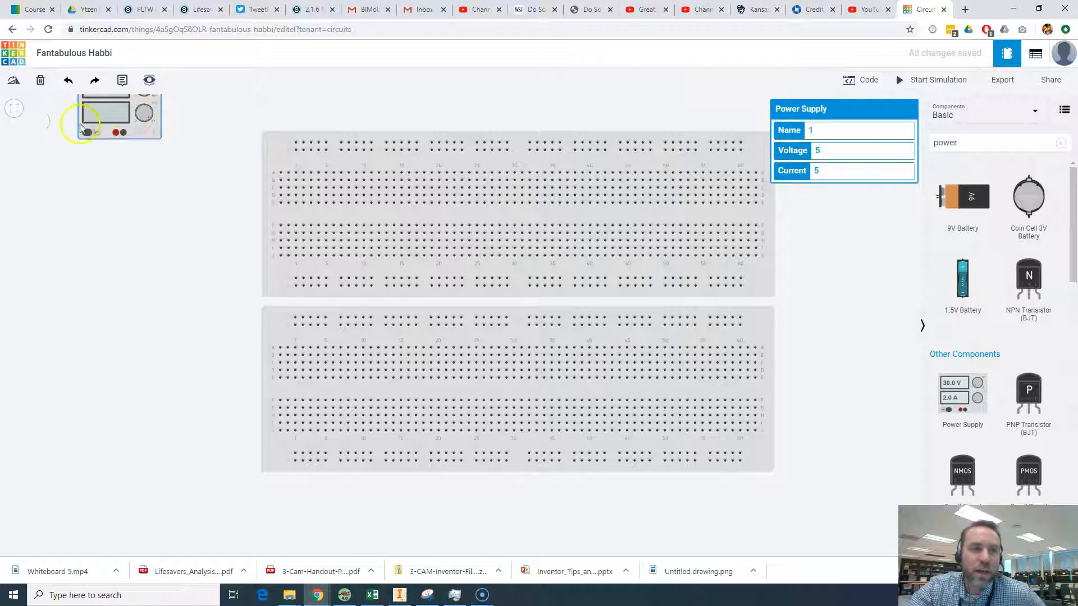
# Rotate the power supply until its output terminals face the breadboards.
pyautogui.click(17, 82)
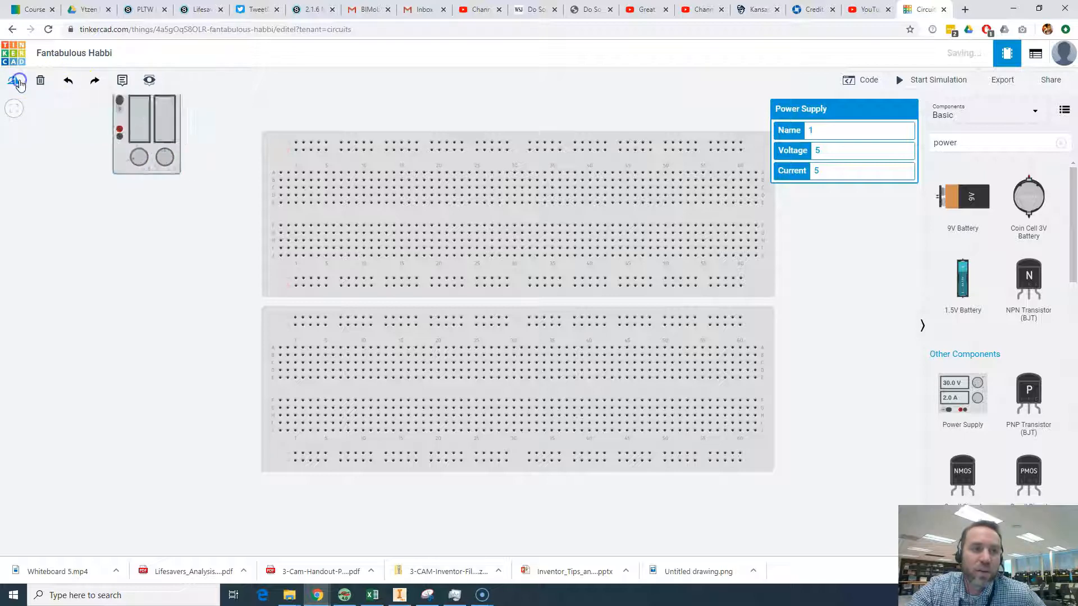
pyautogui.click(18, 82)
pyautogui.click(17, 82)
pyautogui.click(18, 82)
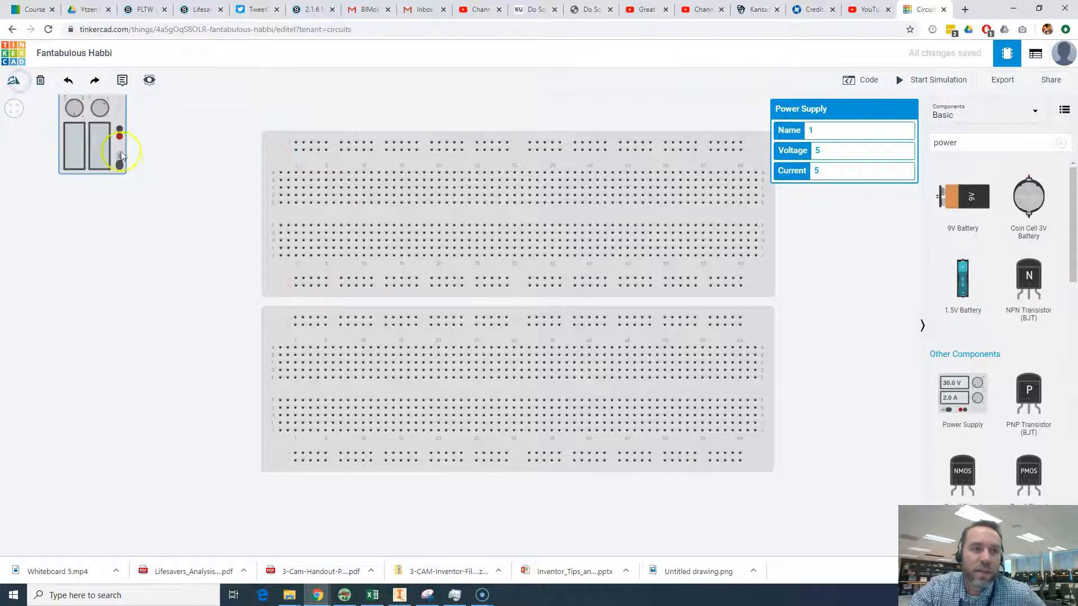
# Wire the power supply's negative terminal to the upper breadboard's top negative rail and color the wire black.
pyautogui.click(122, 130)
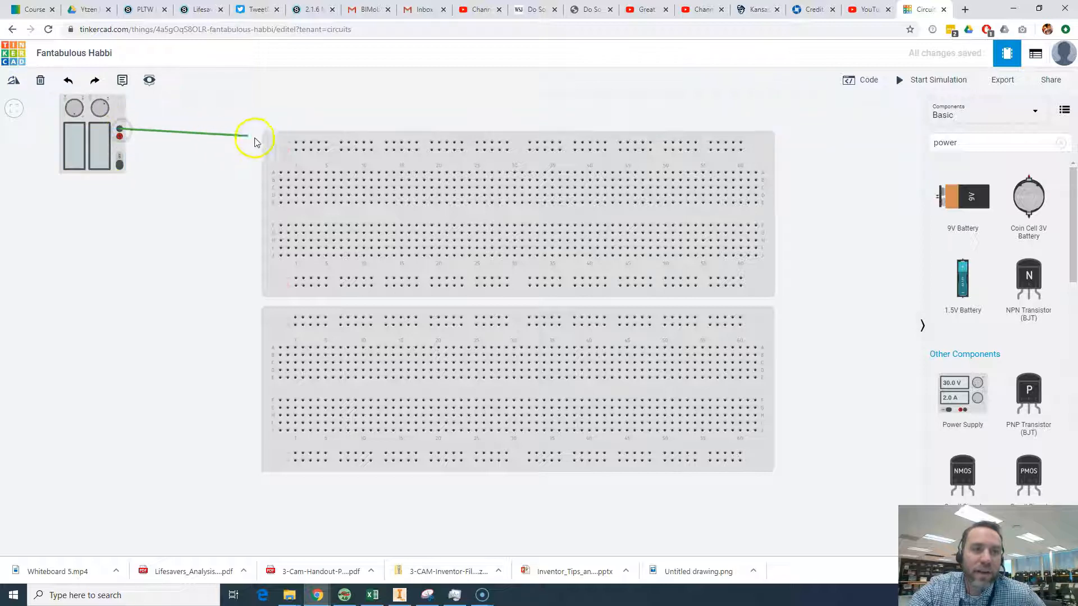
pyautogui.click(296, 144)
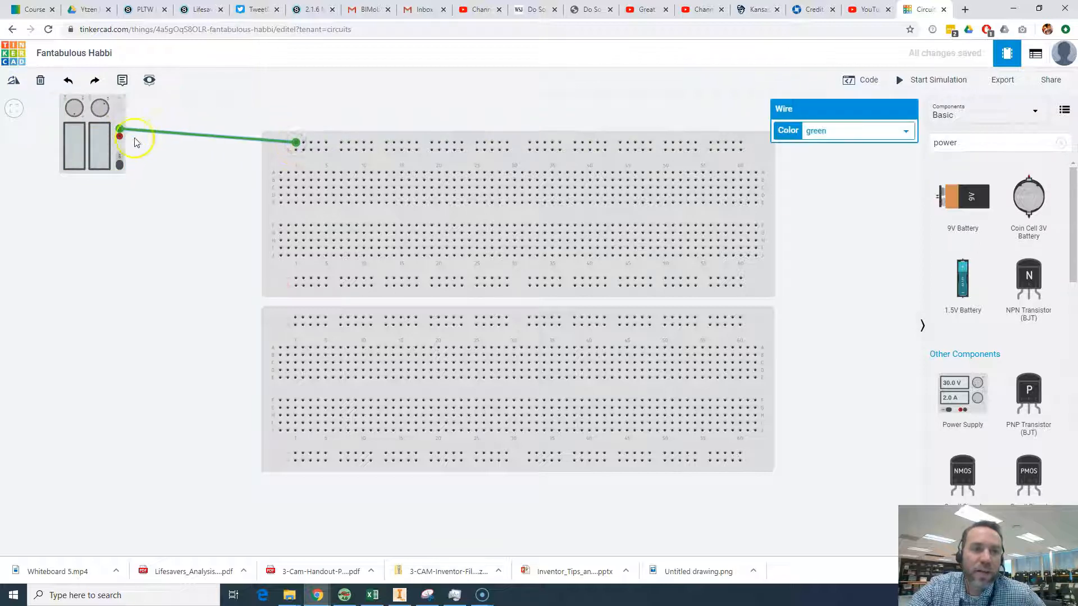
pyautogui.click(842, 130)
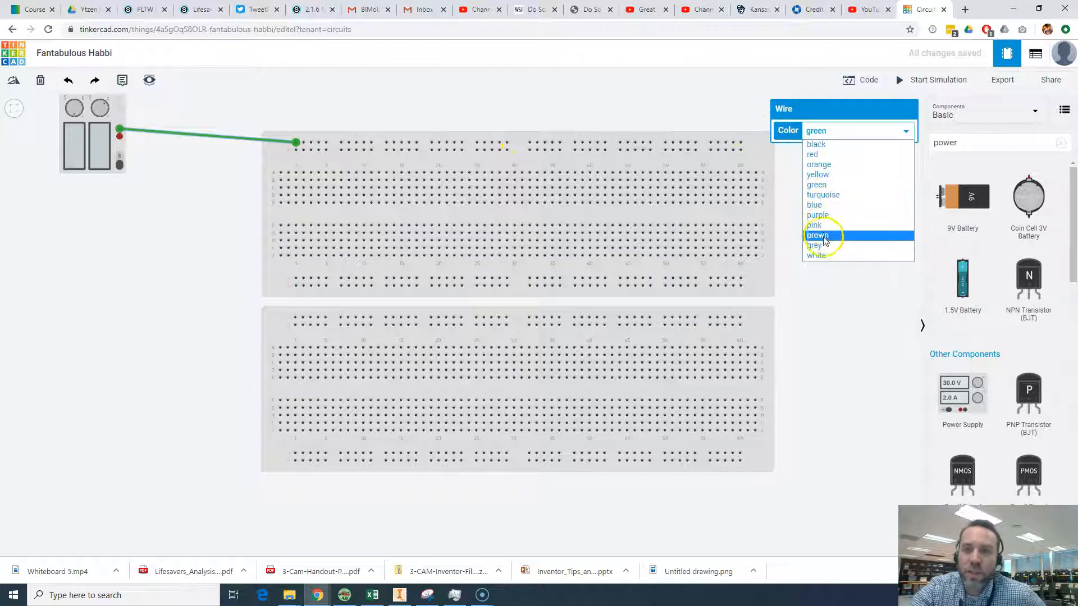
pyautogui.click(836, 146)
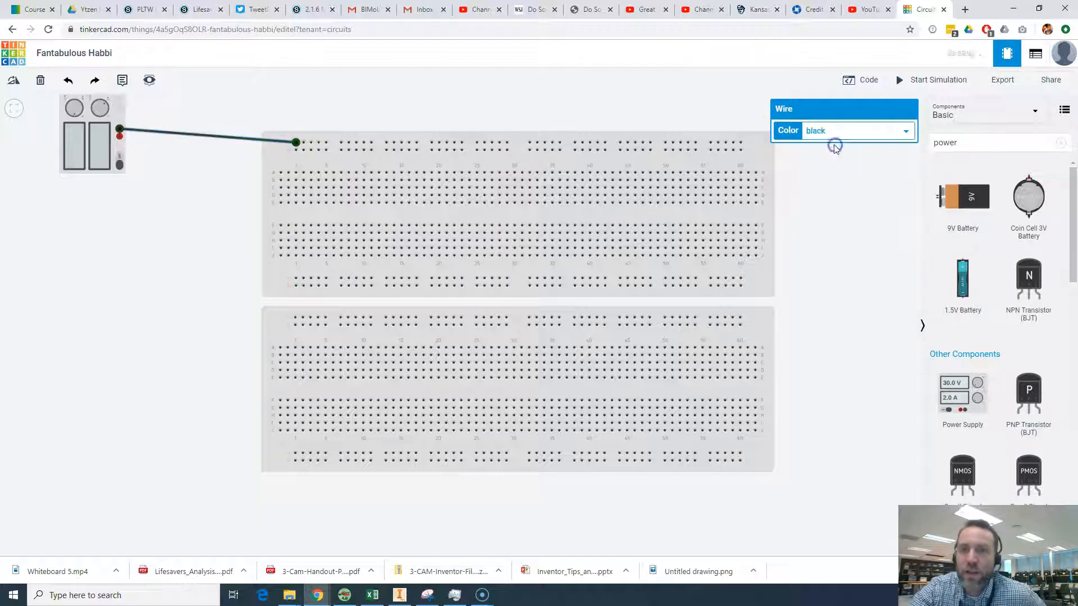
# Wire the positive terminal to the upper breadboard's top positive rail in red, and move the power supply next to the board.
pyautogui.click(119, 137)
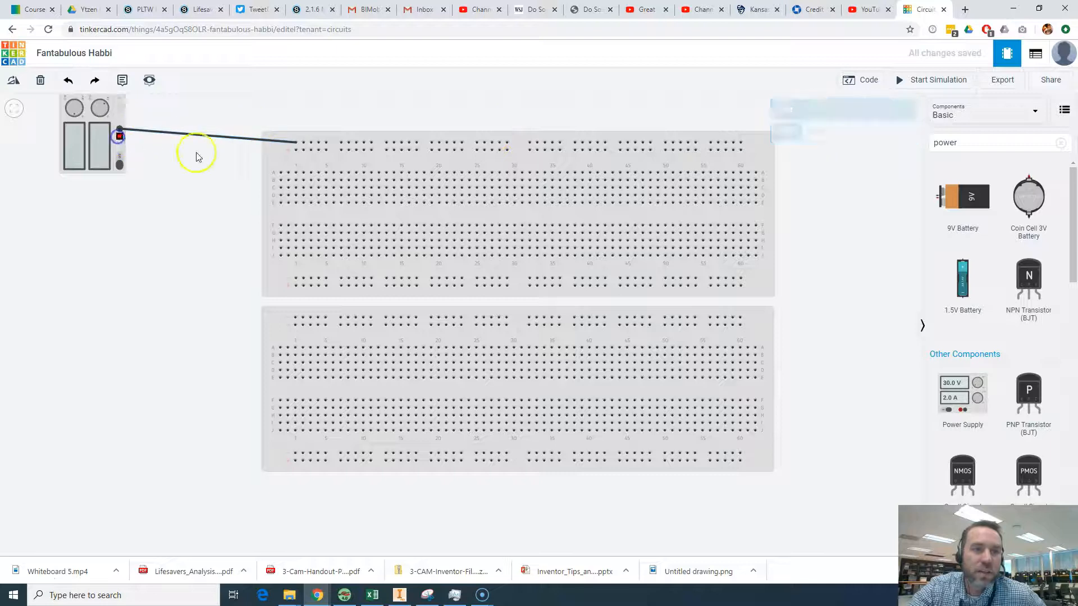
pyautogui.click(297, 150)
pyautogui.click(842, 131)
pyautogui.click(840, 155)
pyautogui.moveTo(81, 124); pyautogui.dragTo(198, 139)
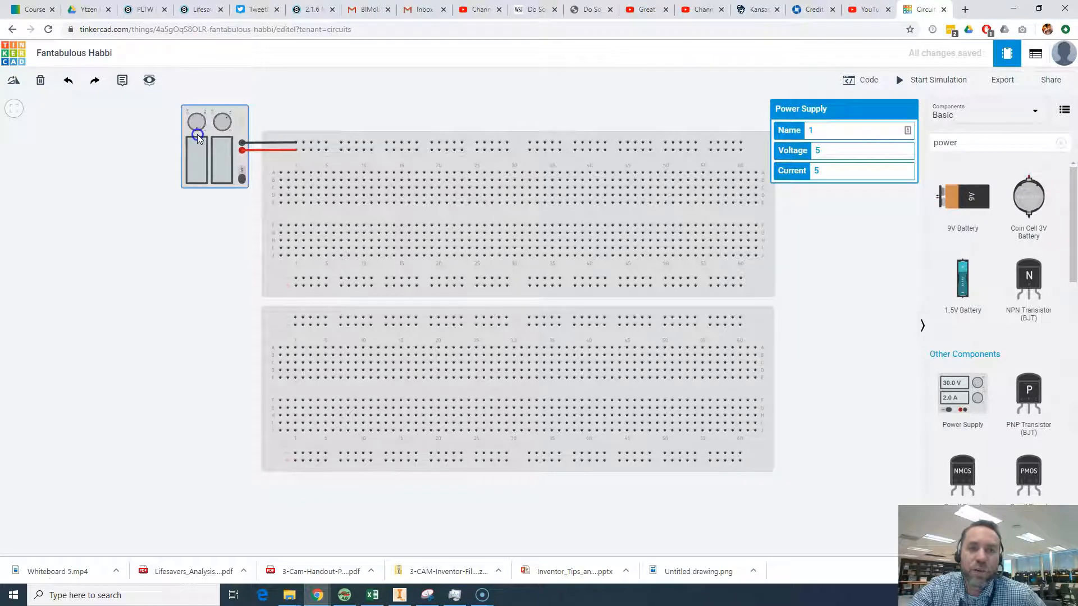
# Link the upper breadboard's top and bottom positive rails with a red wire bent around column 60.
pyautogui.click(741, 151)
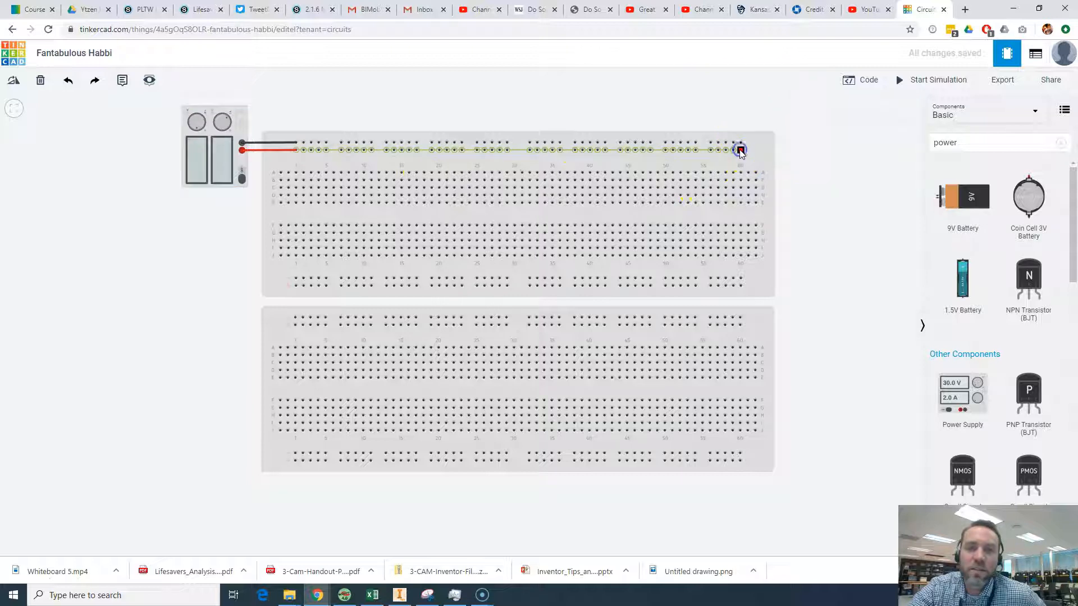
pyautogui.click(763, 219)
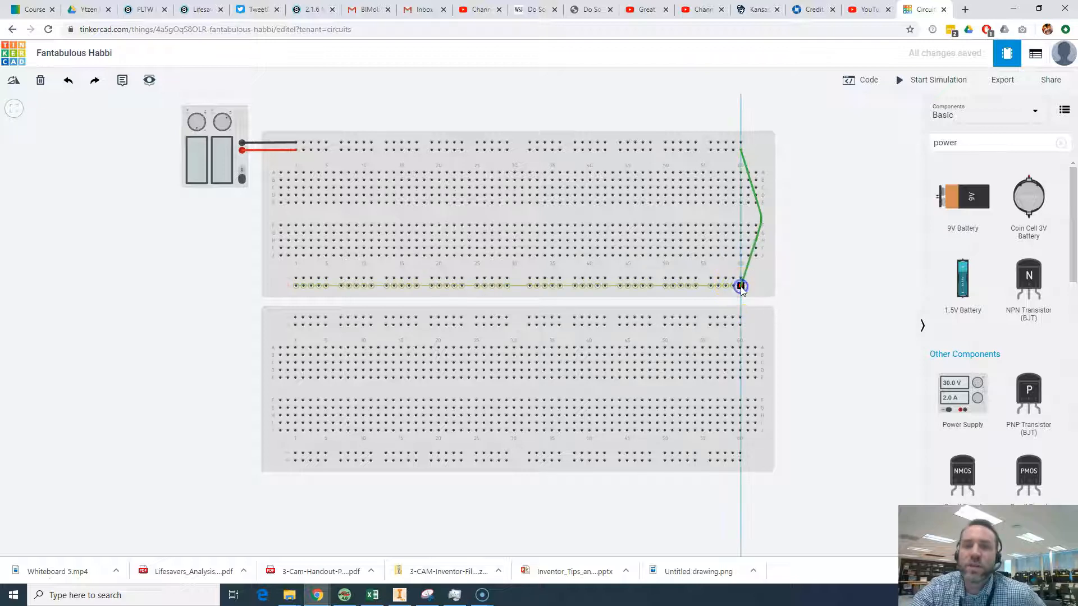
pyautogui.click(741, 287)
pyautogui.click(871, 132)
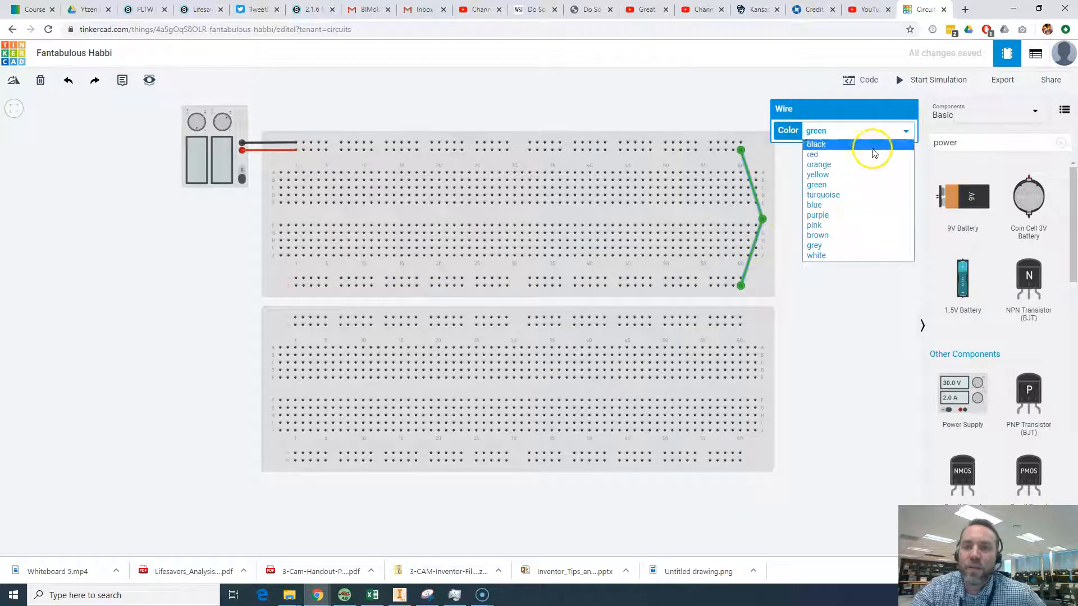
pyautogui.click(813, 154)
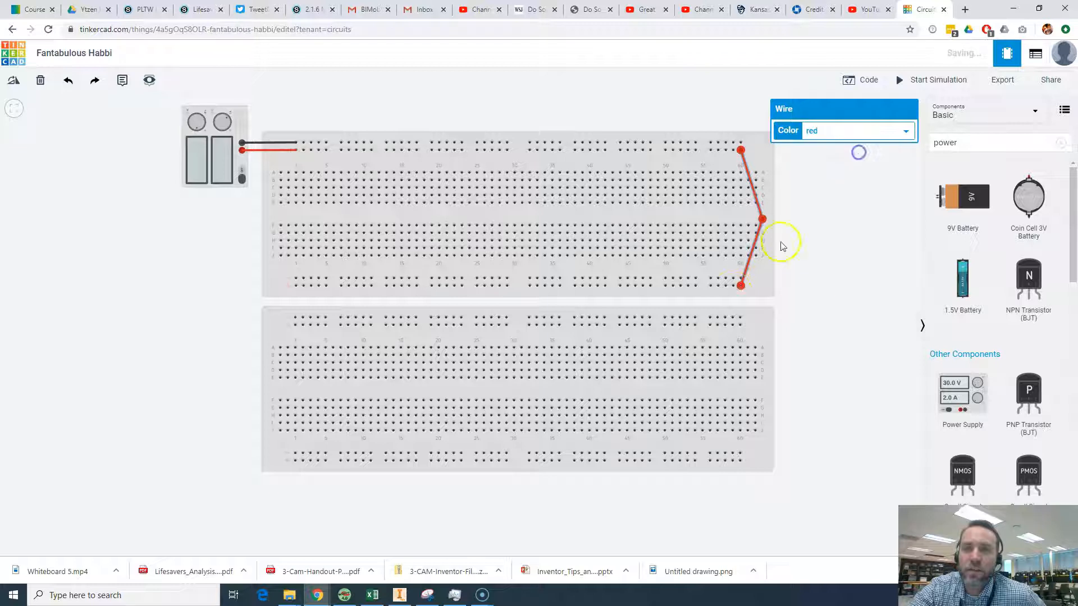
# Connect the upper breadboard's bottom positive rail to the lower breadboard's top positive rail with a short red wire.
pyautogui.click(734, 287)
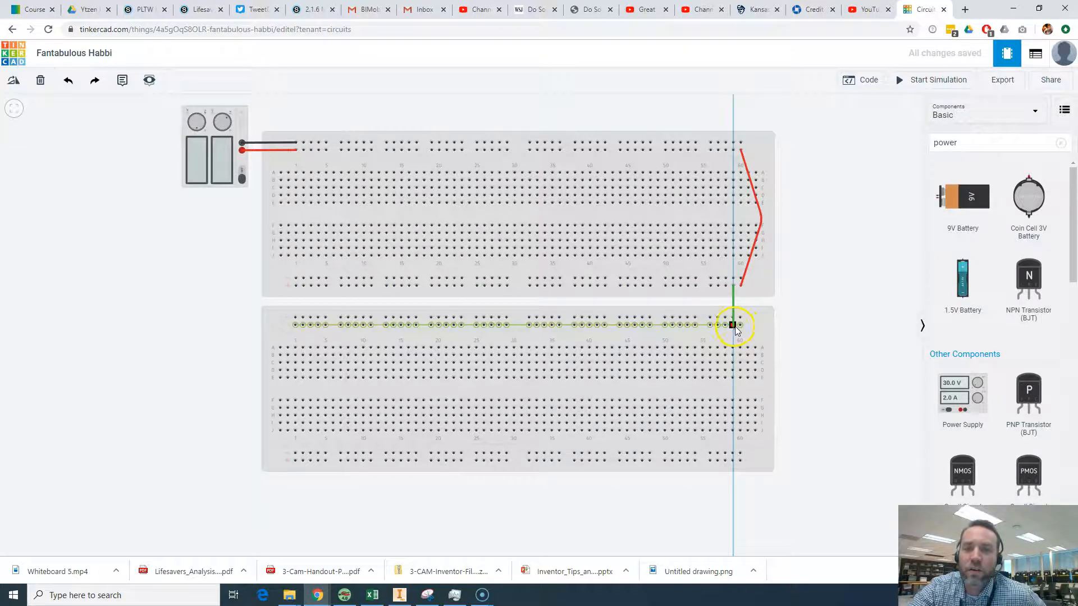
pyautogui.click(733, 325)
pyautogui.click(864, 132)
pyautogui.click(857, 158)
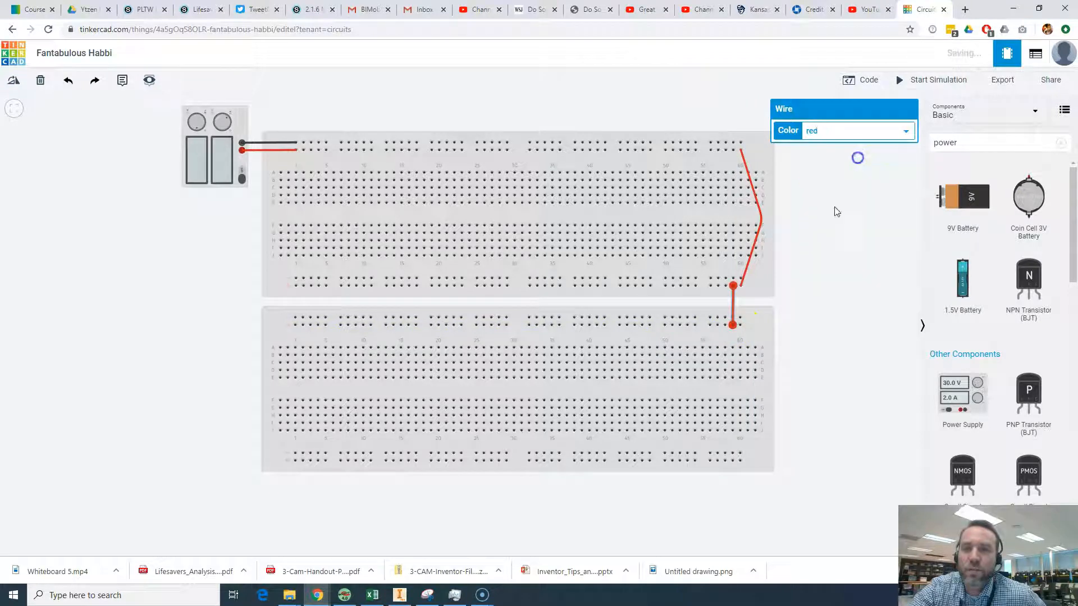
# Link the lower breadboard's top and bottom positive rails with a red wire bent around its right end.
pyautogui.click(740, 326)
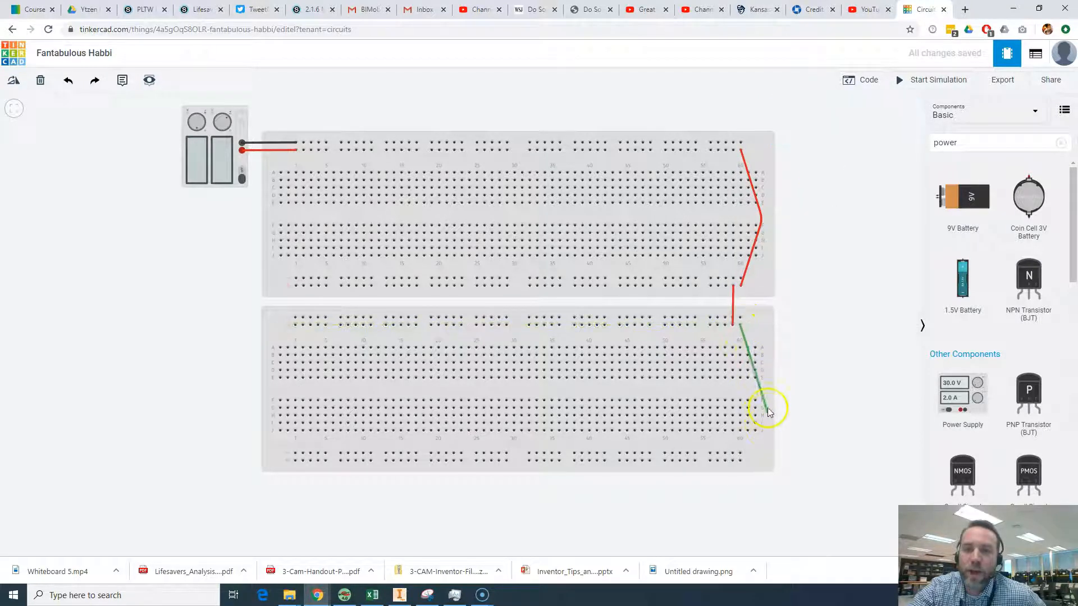
pyautogui.click(767, 408)
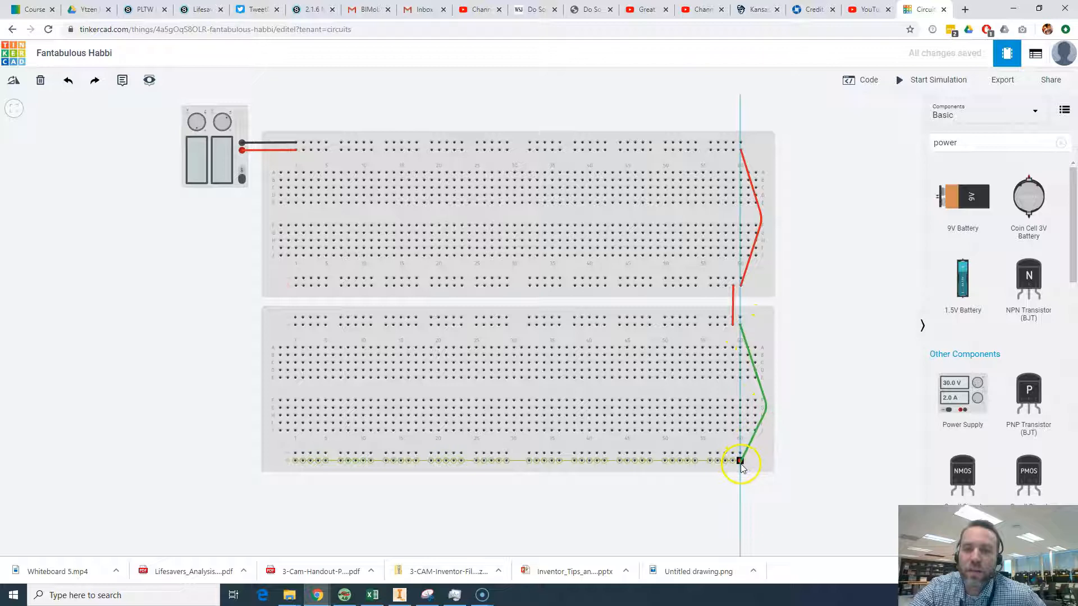
pyautogui.click(739, 463)
pyautogui.click(857, 131)
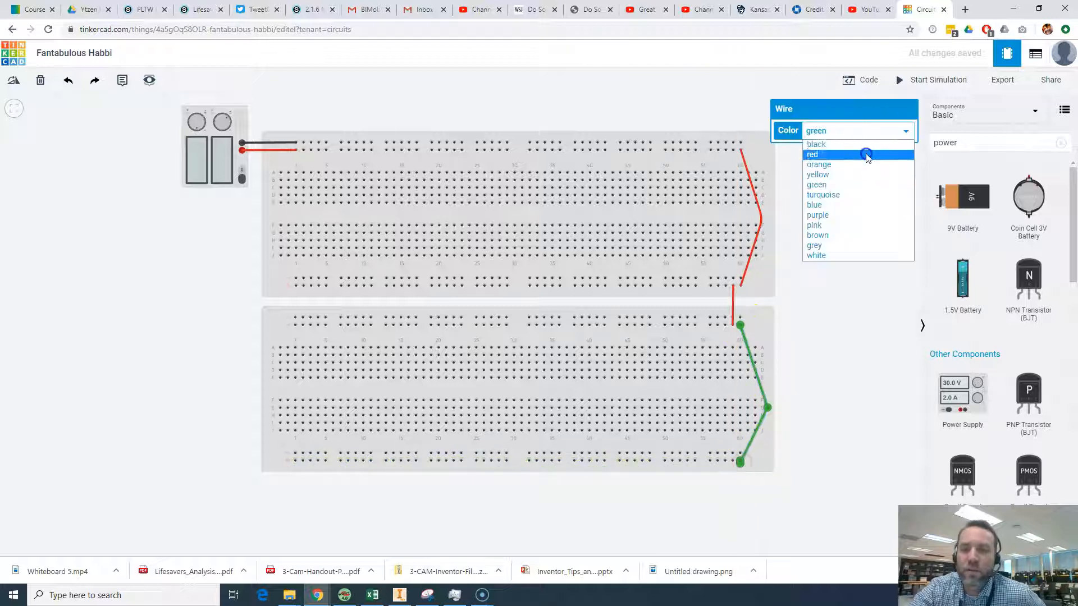
pyautogui.click(867, 155)
# Link the upper breadboard's top and bottom negative rails with a black wire bent around its right end.
pyautogui.scroll(5, 744, 453)
pyautogui.scroll(-6, 747, 418)
pyautogui.click(742, 151)
pyautogui.click(766, 224)
pyautogui.click(742, 274)
pyautogui.click(854, 130)
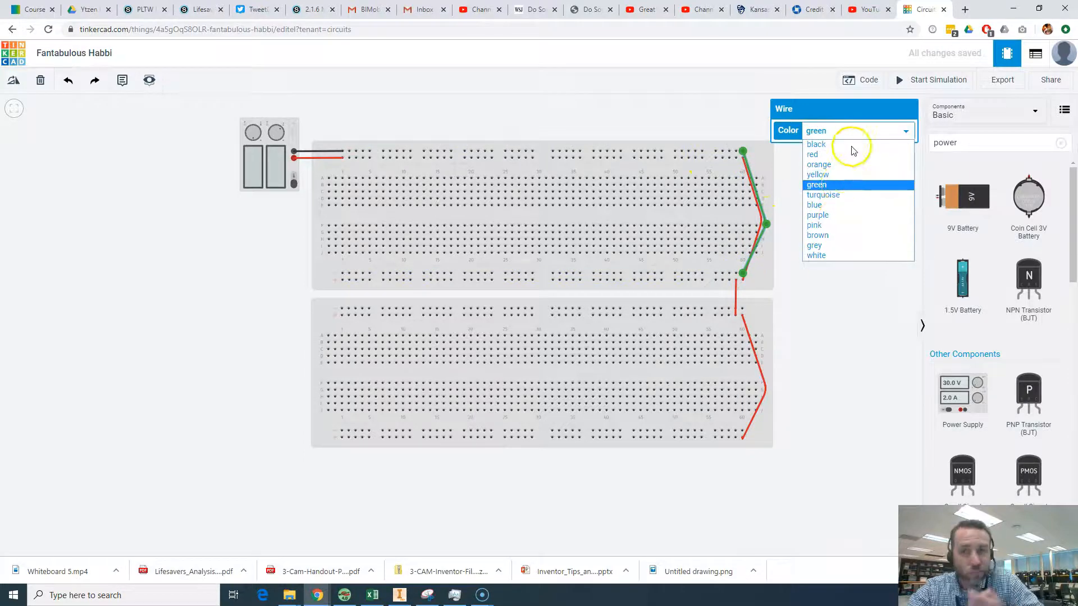
pyautogui.click(816, 145)
# Connect the upper breadboard's bottom negative rail to the lower breadboard's top negative rail with a black wire.
pyautogui.scroll(5, 744, 289)
pyautogui.click(725, 250)
pyautogui.click(741, 342)
pyautogui.click(905, 131)
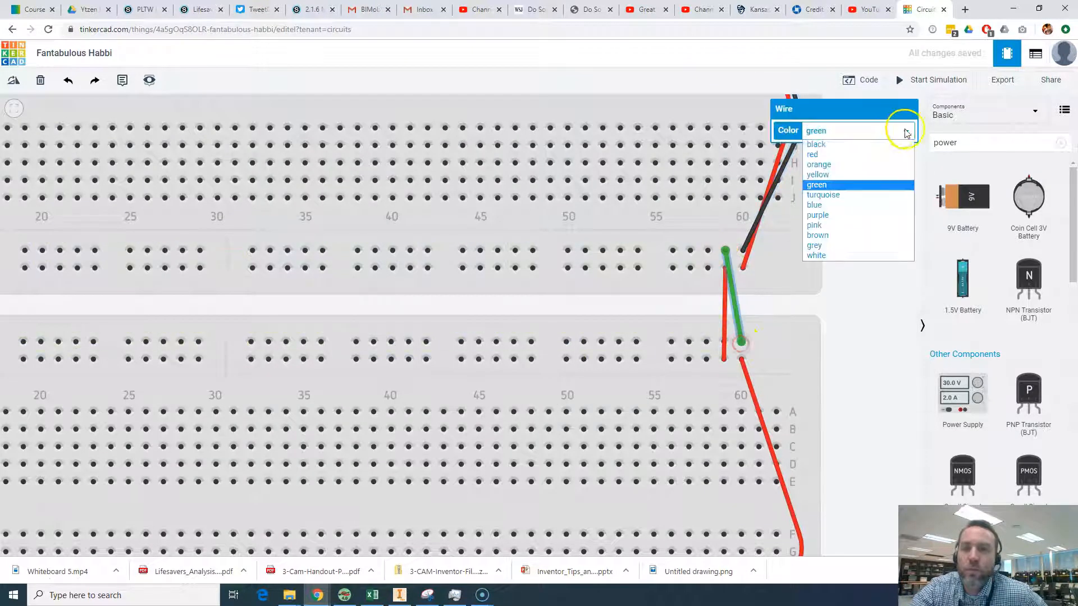
pyautogui.click(818, 144)
pyautogui.scroll(-5, 735, 348)
pyautogui.click(733, 387)
pyautogui.click(778, 515)
pyautogui.scroll(-8, 763, 548)
pyautogui.click(765, 544)
pyautogui.moveTo(797, 493); pyautogui.dragTo(757, 336)
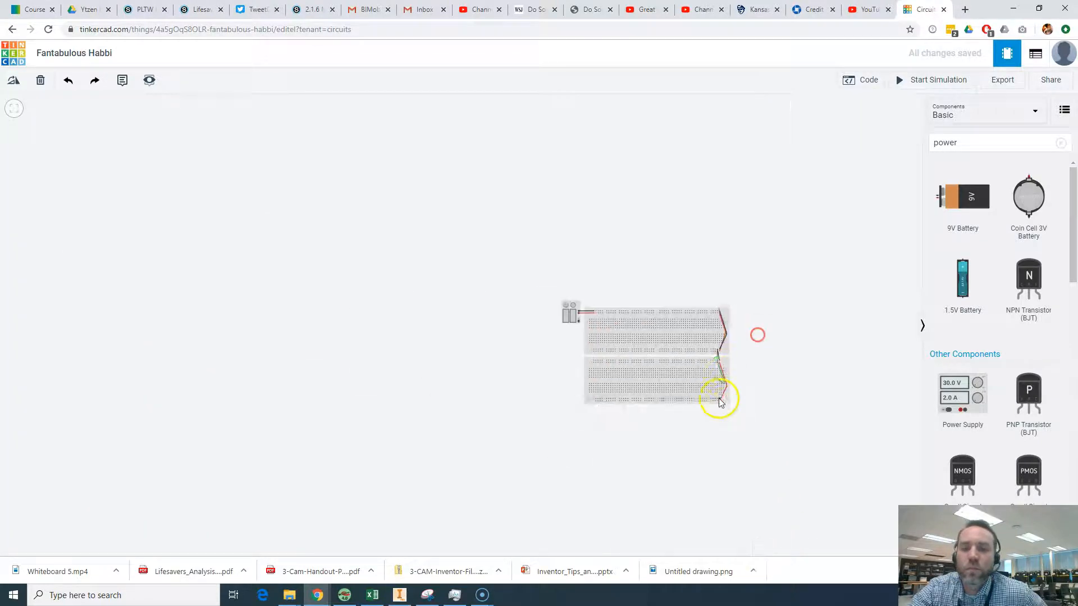
pyautogui.scroll(6, 721, 393)
pyautogui.click(723, 359)
pyautogui.press('Delete')
pyautogui.click(707, 265)
pyautogui.click(731, 365)
pyautogui.press('Delete')
# Link the lower breadboard's top and bottom negative rails with a black wire bent around its right end.
pyautogui.click(707, 265)
pyautogui.click(738, 352)
pyautogui.click(714, 416)
pyautogui.click(845, 131)
pyautogui.click(842, 148)
pyautogui.moveTo(779, 256); pyautogui.dragTo(830, 292)
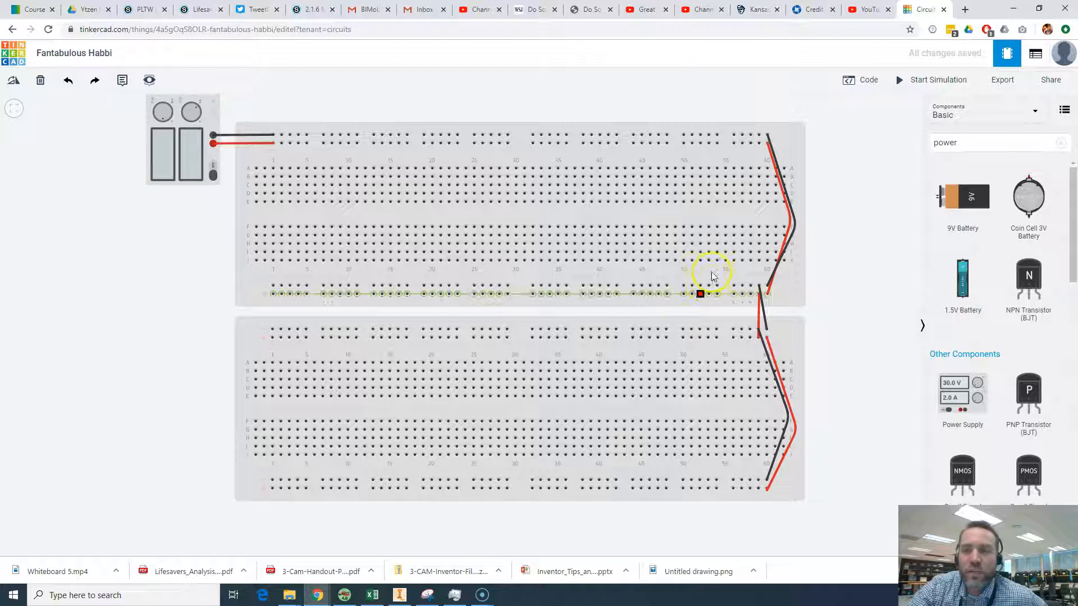
# Find the DIP Switch SPST x 4 and place it across the upper breadboard's center gap in columns 2 to 5.
pyautogui.moveTo(992, 144); pyautogui.dragTo(934, 142)
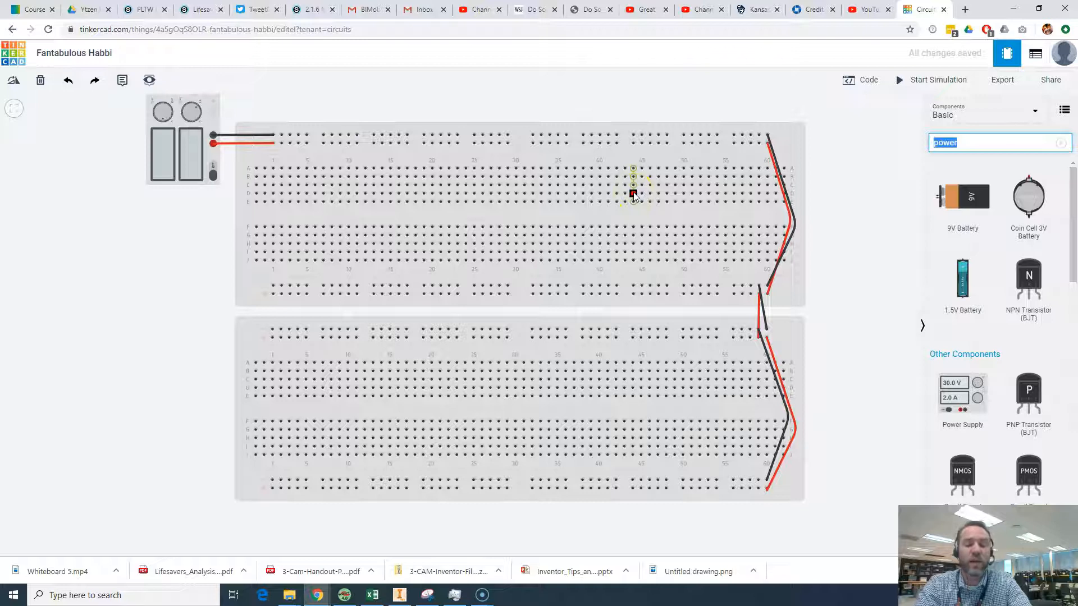
pyautogui.write('di')
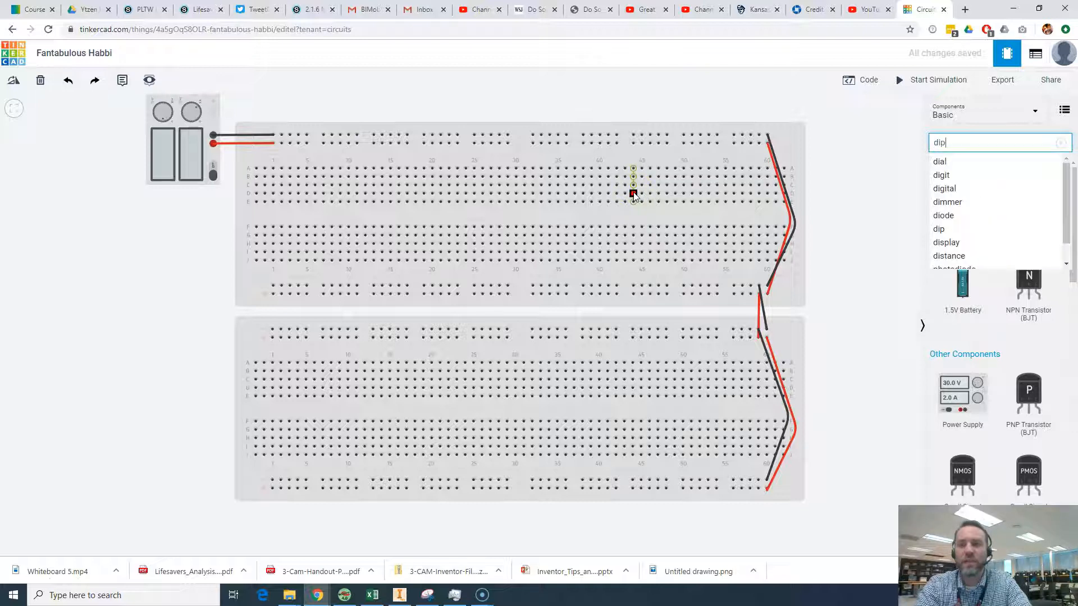
pyautogui.write('p')
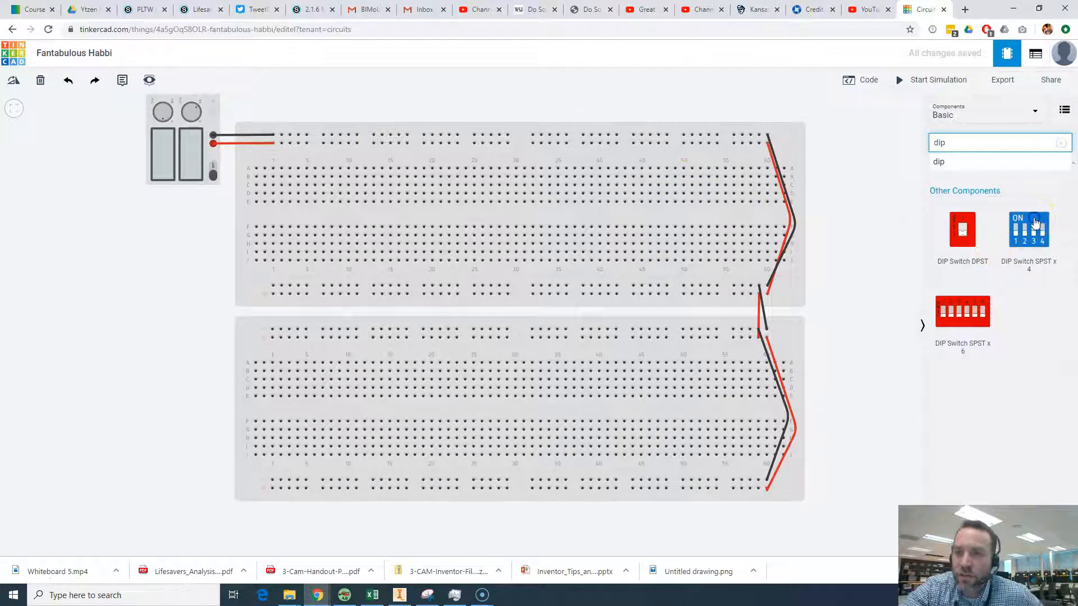
pyautogui.moveTo(1036, 228); pyautogui.dragTo(932, 272)
pyautogui.moveTo(657, 235); pyautogui.dragTo(295, 216)
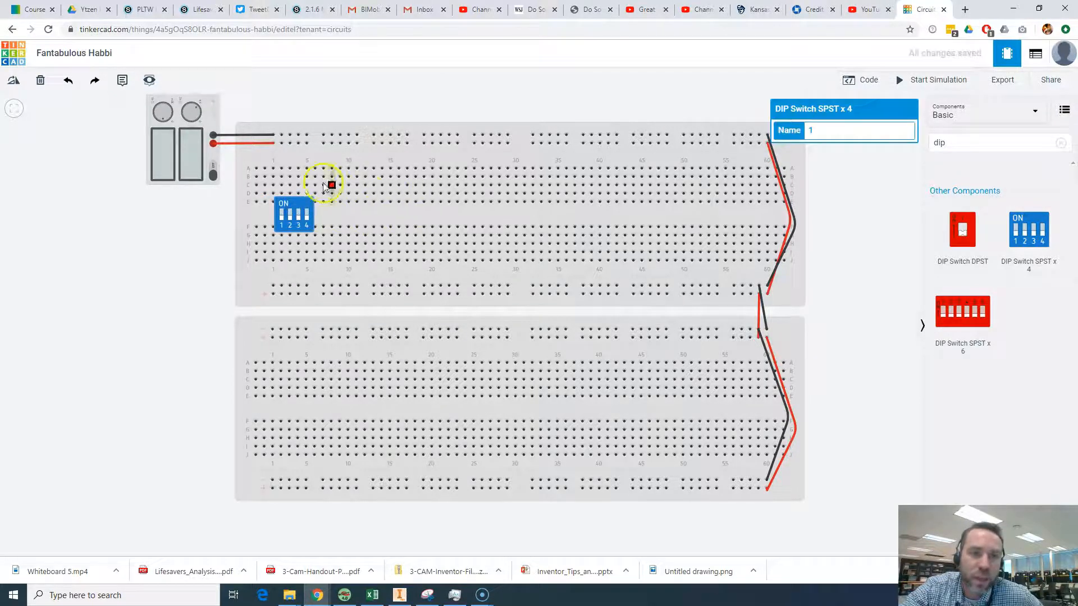
# Connect the upper breadboard's top positive rail to row A of columns 5 and 4 with red wires.
pyautogui.scroll(5, 299, 179)
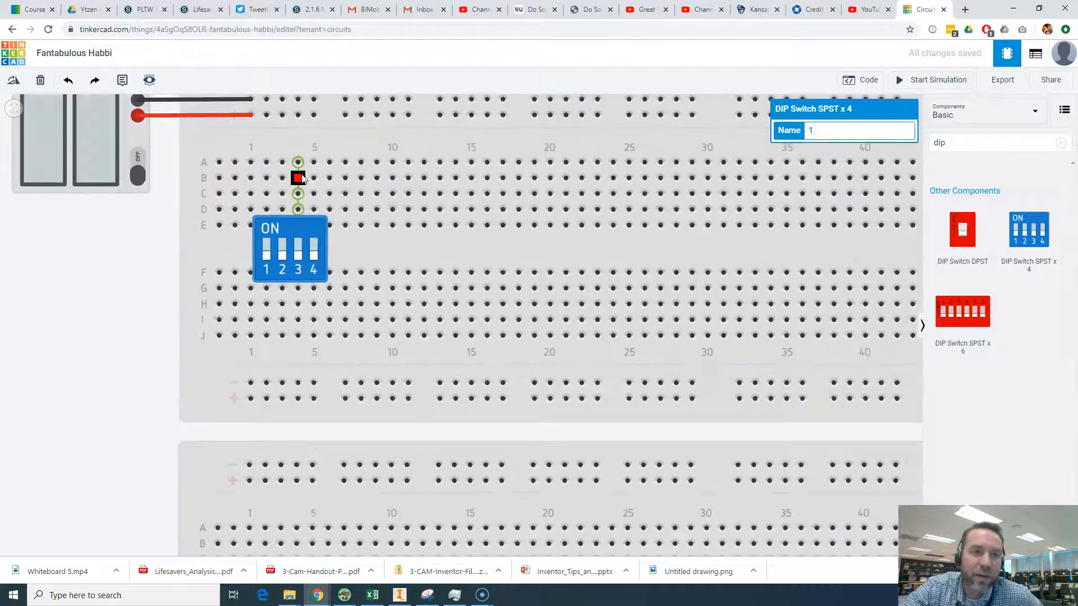
pyautogui.click(313, 115)
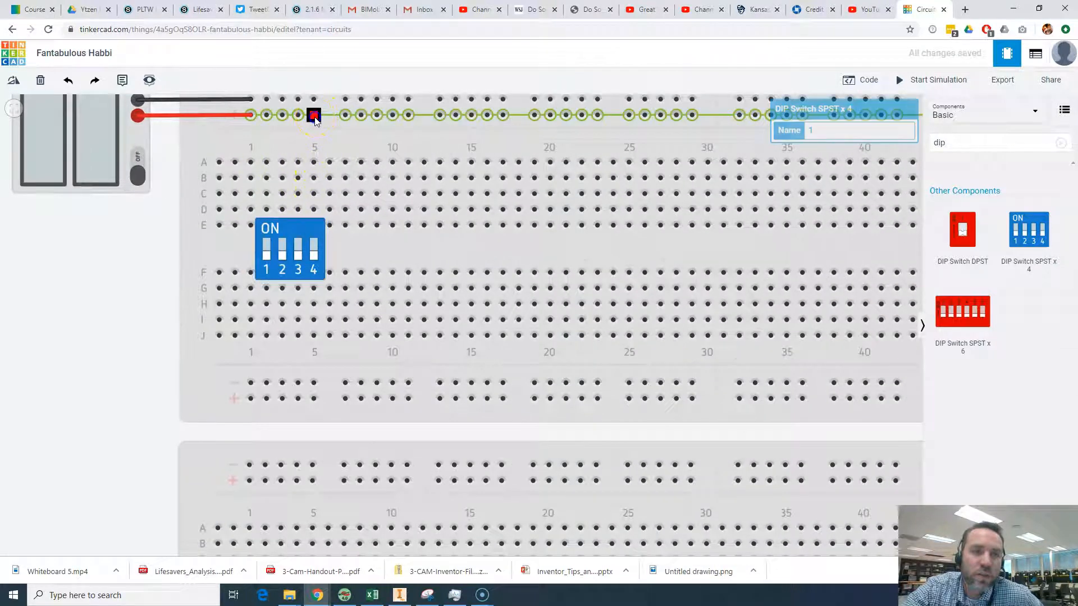
pyautogui.click(313, 163)
pyautogui.click(835, 132)
pyautogui.click(840, 154)
pyautogui.click(300, 115)
pyautogui.click(298, 162)
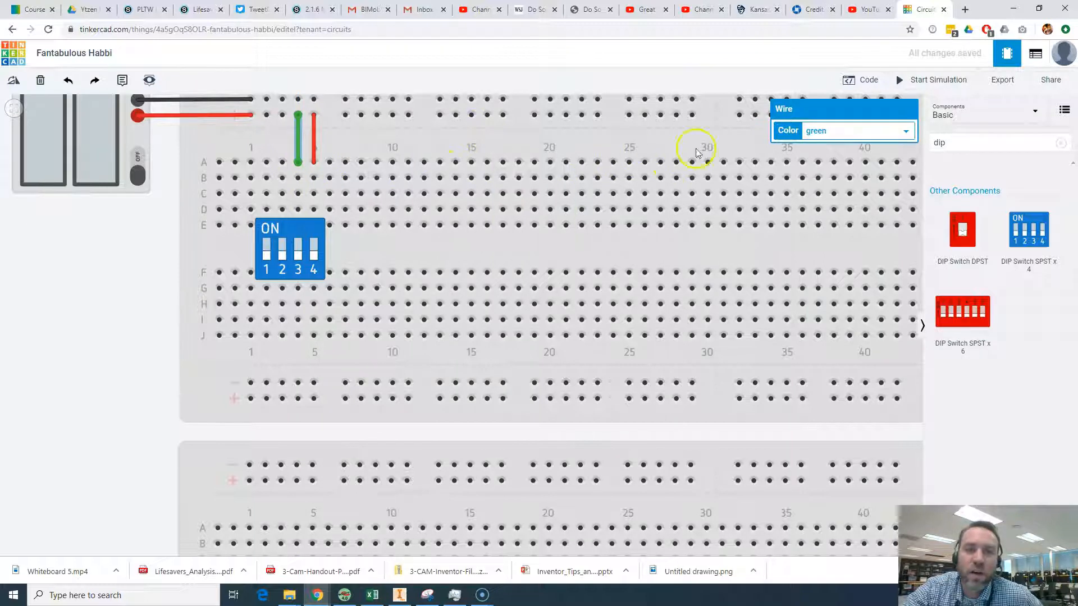
pyautogui.click(823, 135)
pyautogui.click(836, 154)
# Connect the upper breadboard's top positive rail to row A of columns 3 and 2 with red wires.
pyautogui.click(282, 115)
pyautogui.click(282, 162)
pyautogui.click(842, 137)
pyautogui.click(814, 153)
pyautogui.click(267, 115)
pyautogui.click(267, 162)
pyautogui.click(834, 132)
pyautogui.click(831, 154)
pyautogui.click(160, 236)
# Find the 74HC08 Quad AND gate and place it across the upper breadboard's center gap in columns 18 to 24.
pyautogui.scroll(-3, 326, 247)
pyautogui.moveTo(596, 255)
pyautogui.mouseDown()
pyautogui.moveTo(558, 247)
pyautogui.moveTo(594, 253)
pyautogui.mouseUp()
pyautogui.scroll(-5, 478, 194)
pyautogui.moveTo(583, 140); pyautogui.dragTo(556, 154)
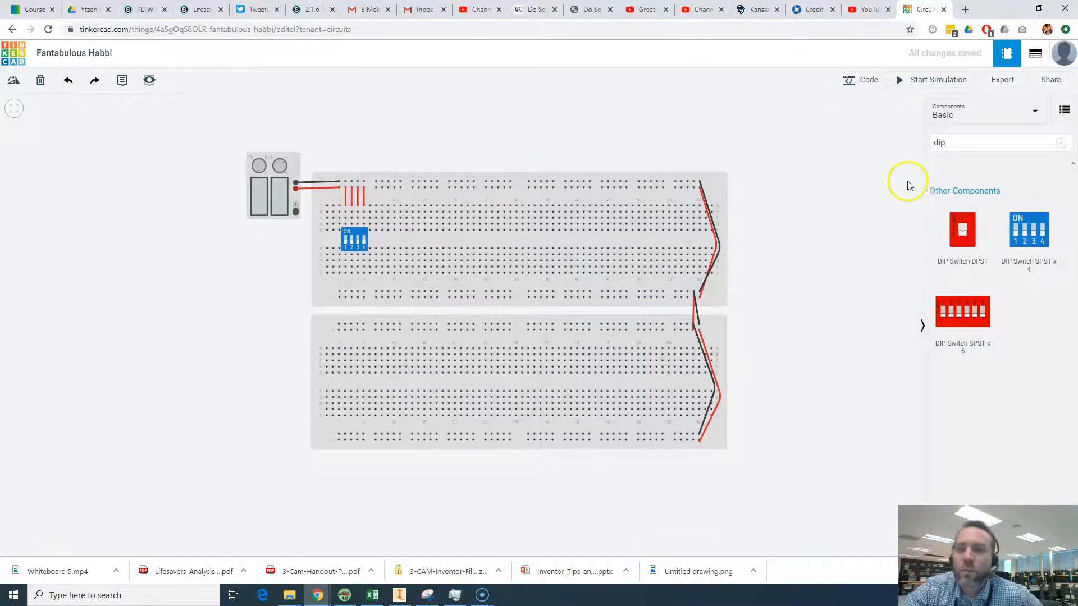
pyautogui.scroll(1, 837, 214)
pyautogui.scroll(1, 837, 214)
pyautogui.moveTo(817, 242); pyautogui.dragTo(845, 240)
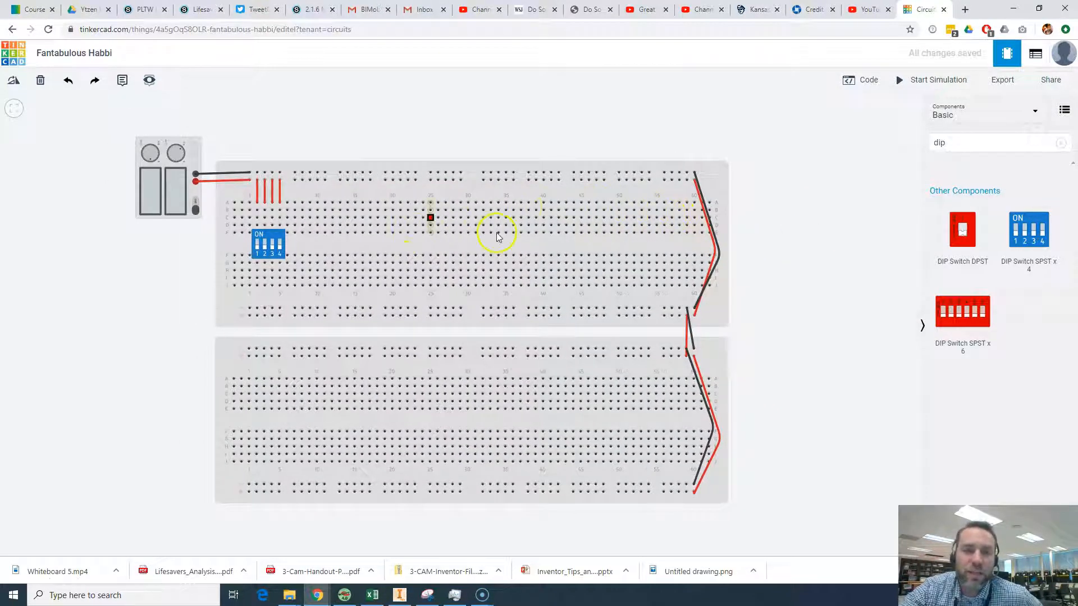
pyautogui.moveTo(963, 145); pyautogui.dragTo(916, 145)
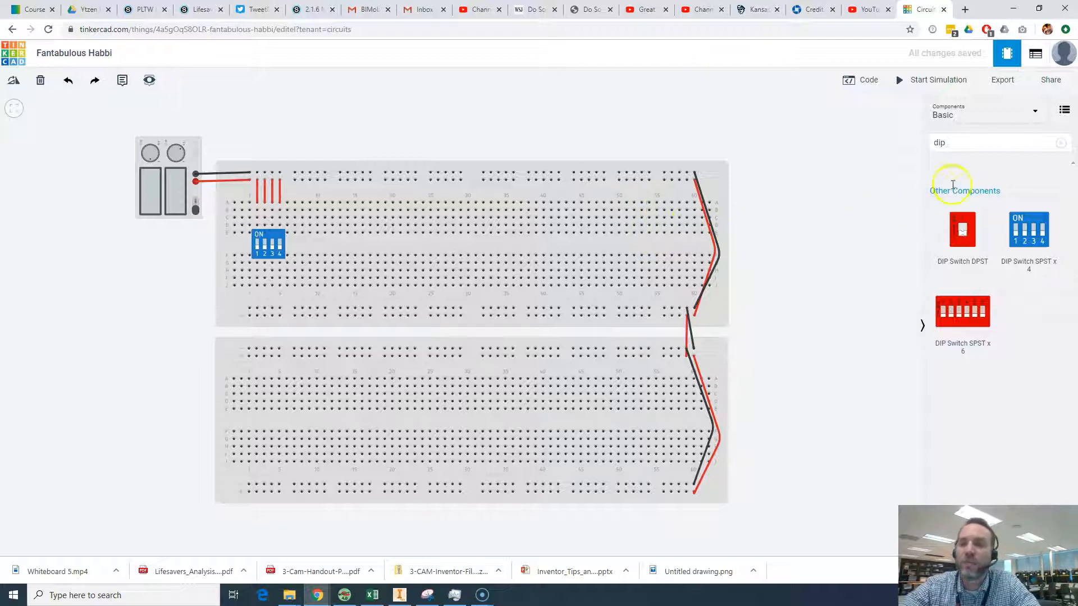
pyautogui.moveTo(969, 143)
pyautogui.mouseDown()
pyautogui.moveTo(921, 146)
pyautogui.moveTo(978, 151)
pyautogui.mouseUp()
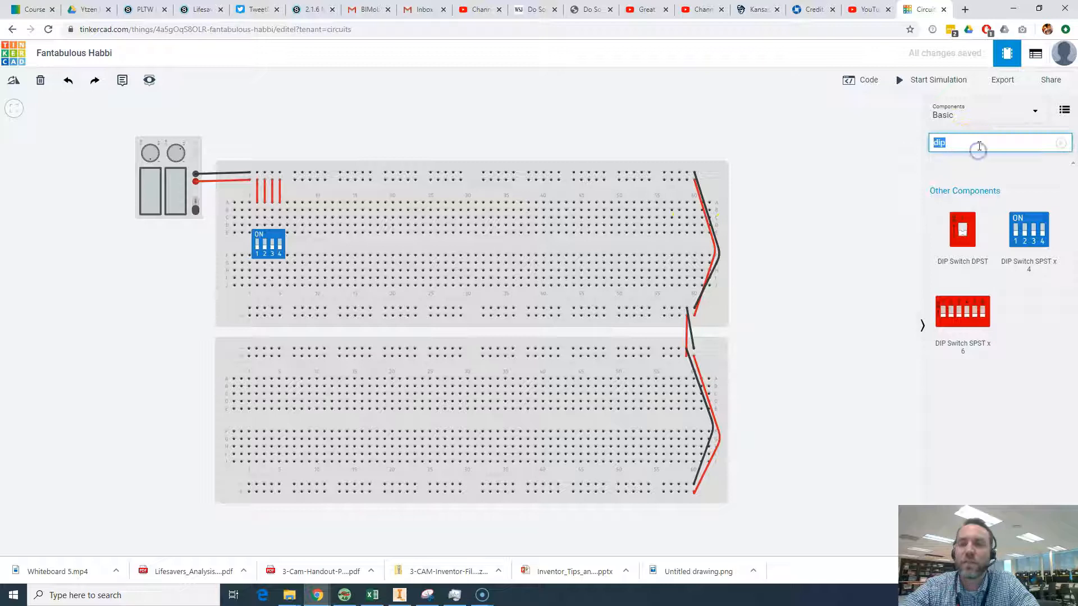
pyautogui.write('0')
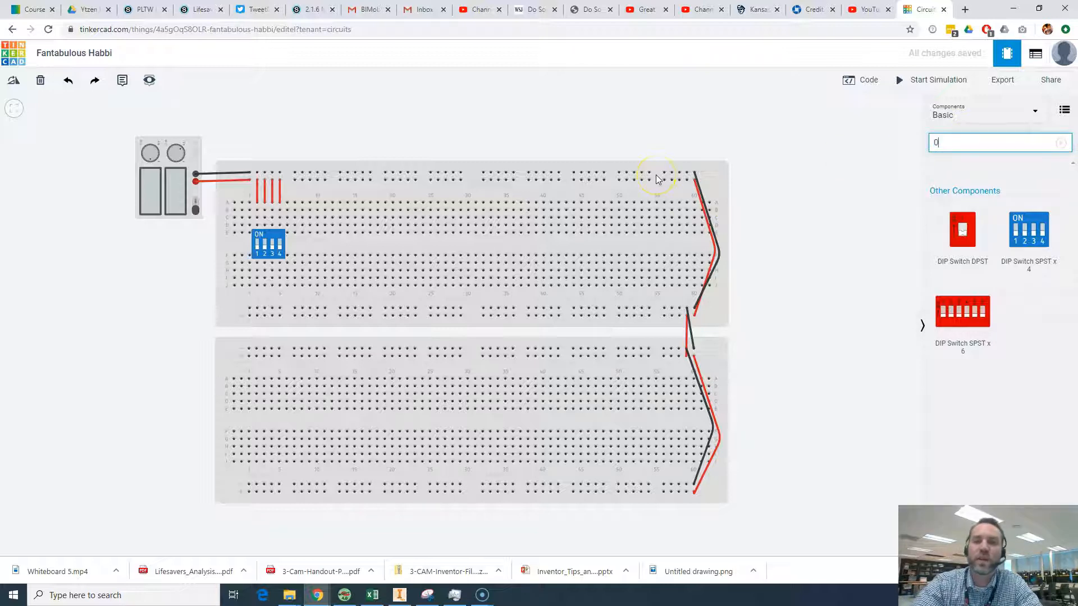
pyautogui.write('8')
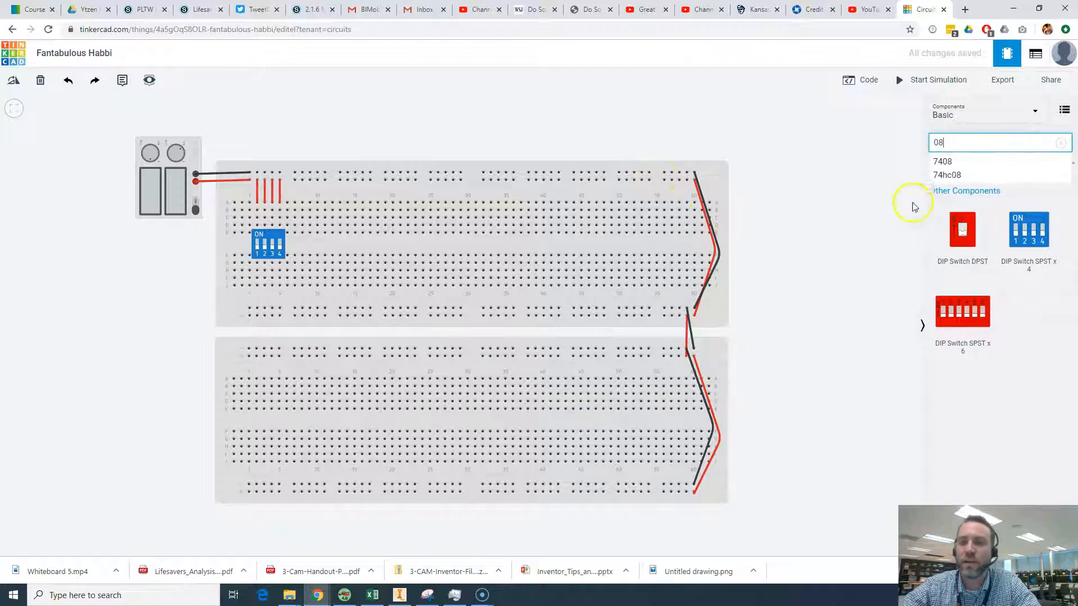
pyautogui.click(948, 175)
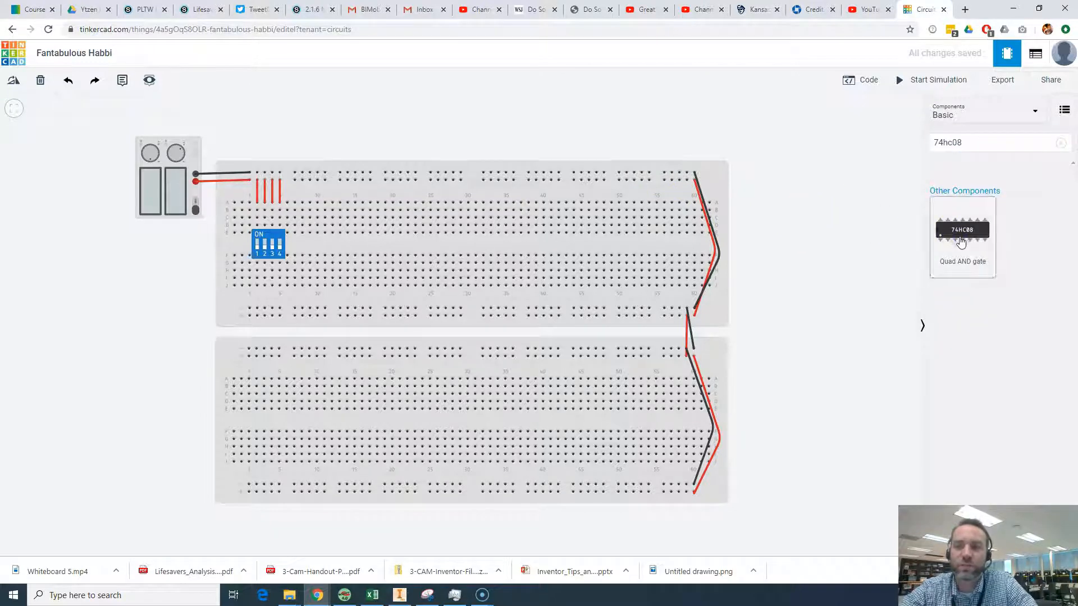
pyautogui.moveTo(439, 257); pyautogui.dragTo(404, 245)
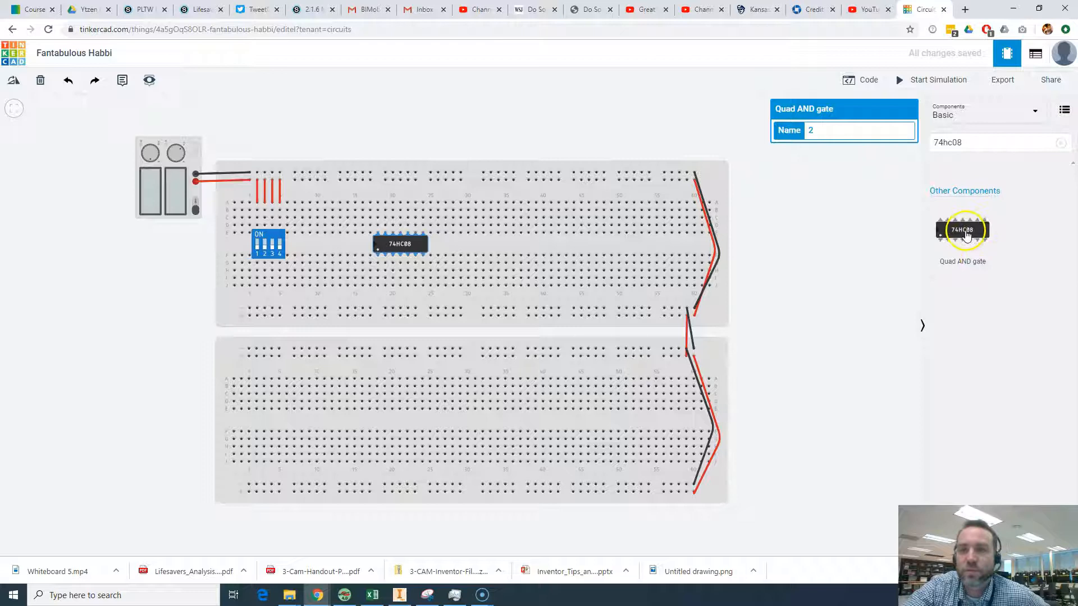
# Find the 74HC32 Quad OR gate and place it across the upper breadboard's center gap in columns 28 to 34.
pyautogui.click(962, 145)
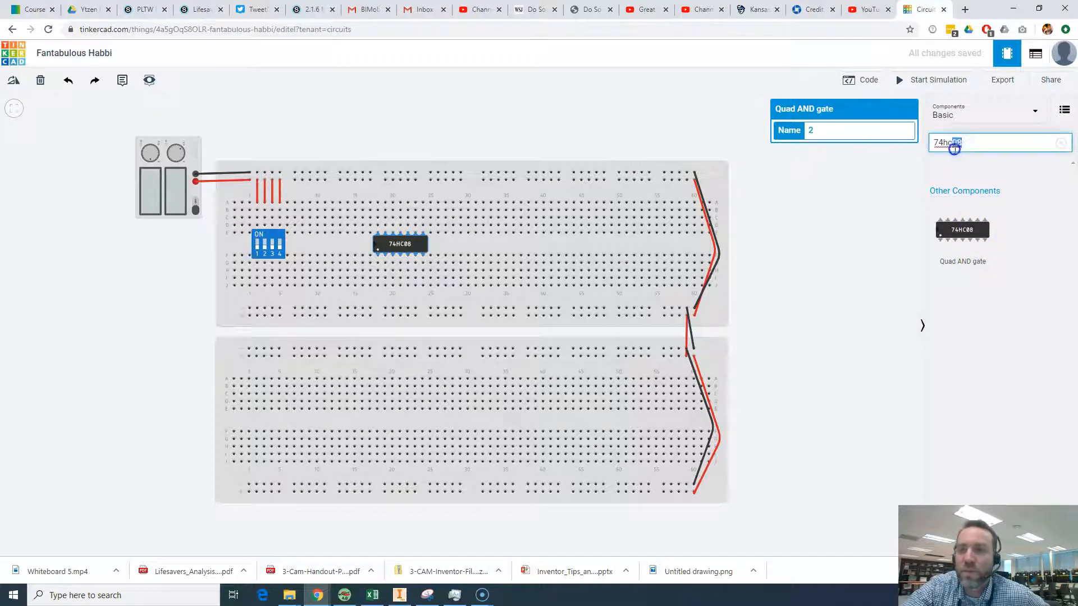
pyautogui.write('32')
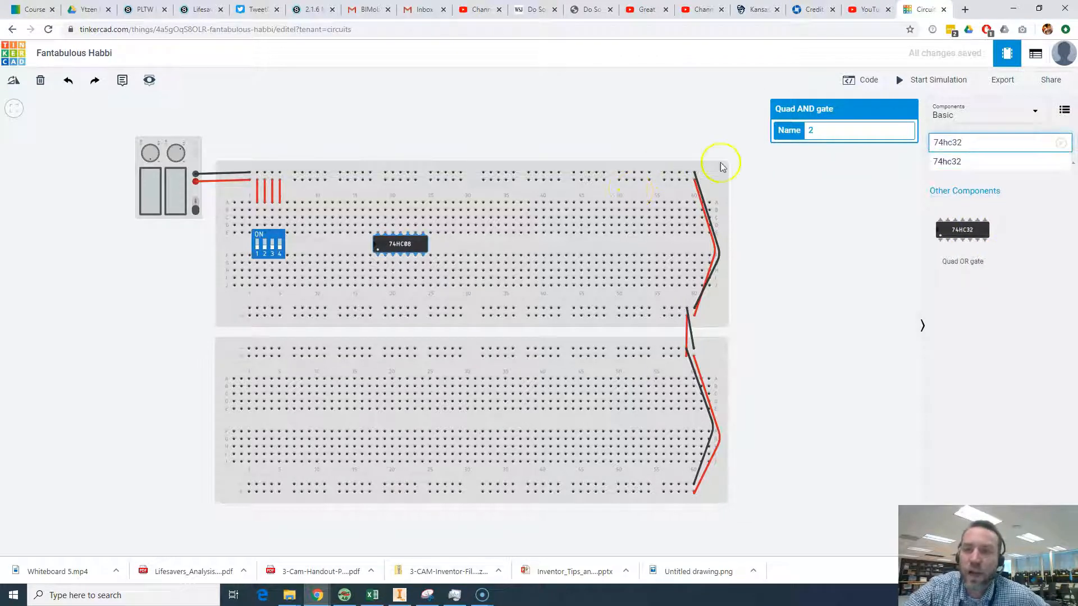
pyautogui.moveTo(943, 230); pyautogui.dragTo(477, 245)
# Search the component library in turn for the 74hc04, 74hc00, 74hc02, 74hc10, 74hc11 and 74hc20 logic chips.
pyautogui.click(958, 142)
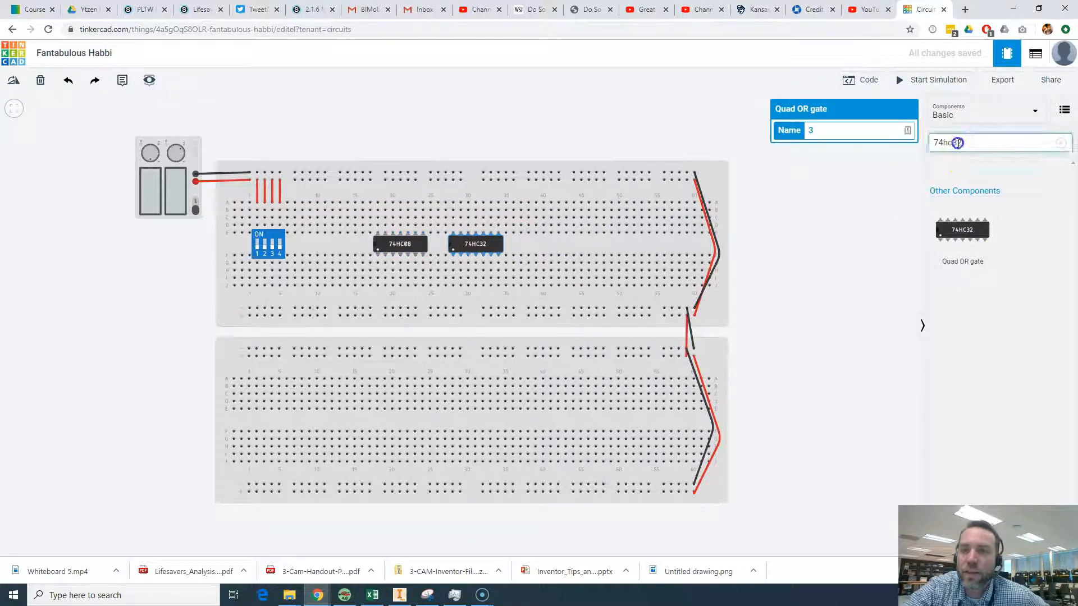
pyautogui.write('04')
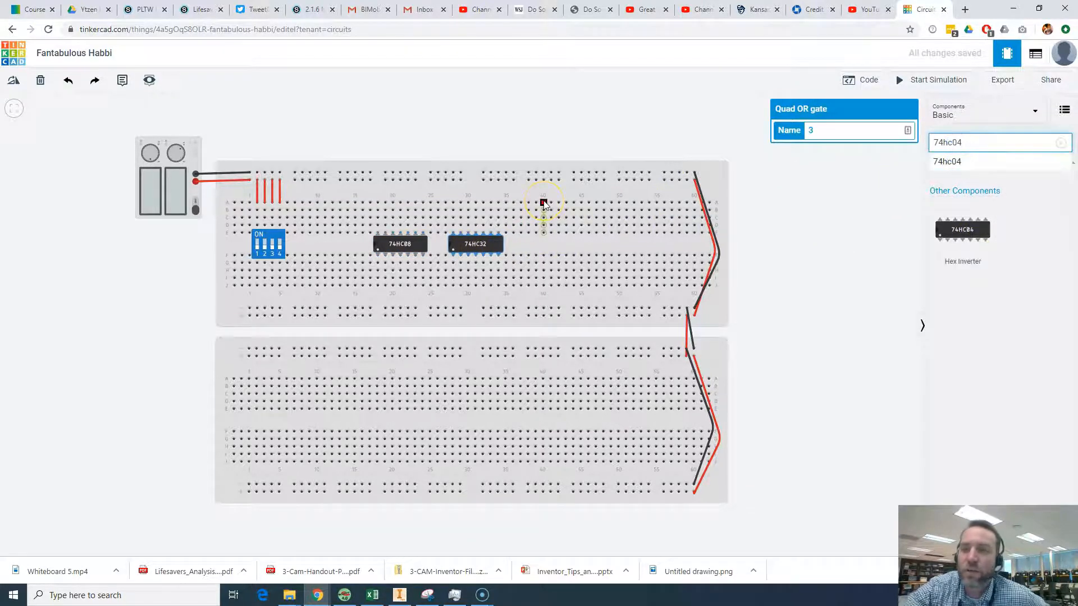
pyautogui.press('BackSpace')
pyautogui.press('BackSpace')
pyautogui.write('00')
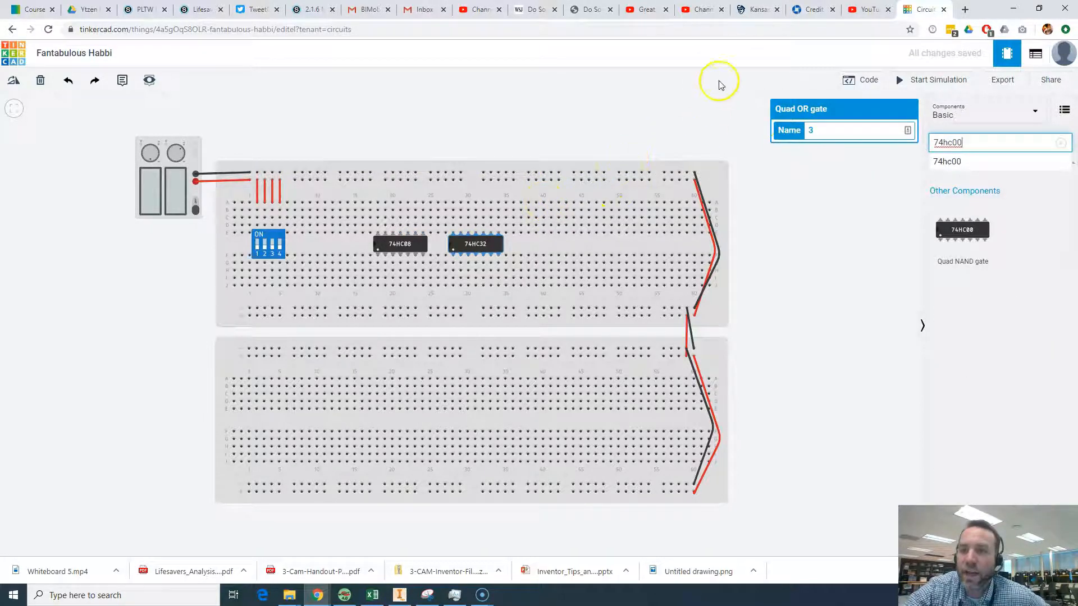
pyautogui.press('BackSpace')
pyautogui.write('2')
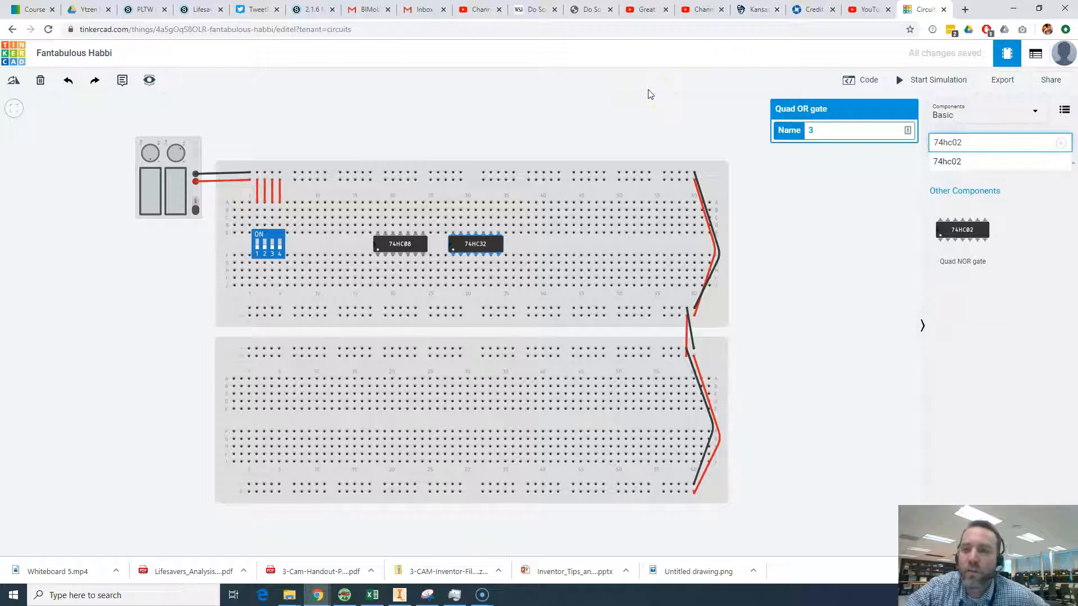
pyautogui.write('10')
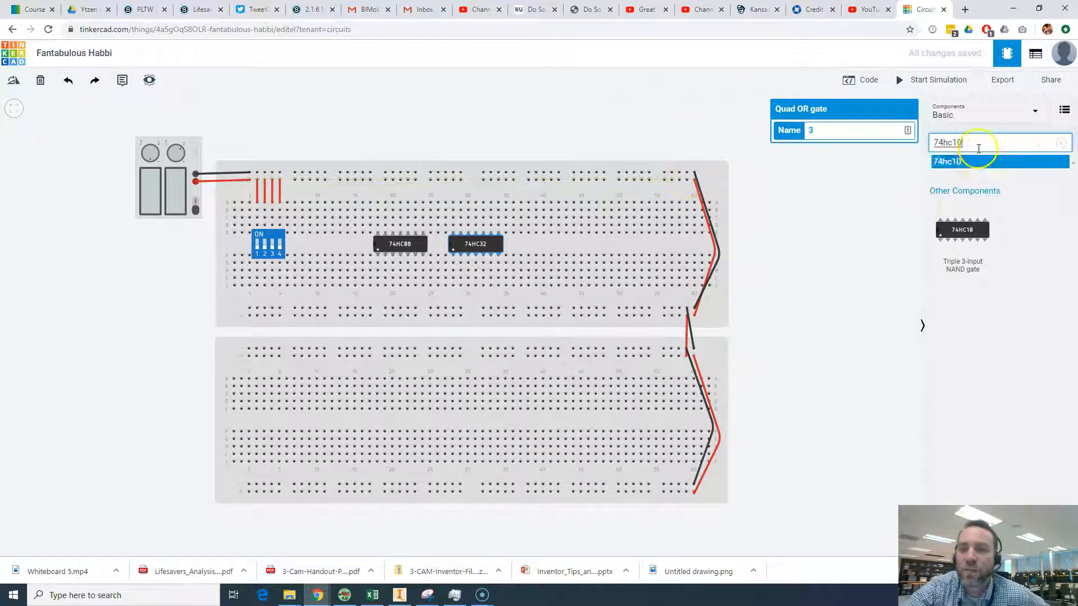
pyautogui.press('BackSpace')
pyautogui.write('1')
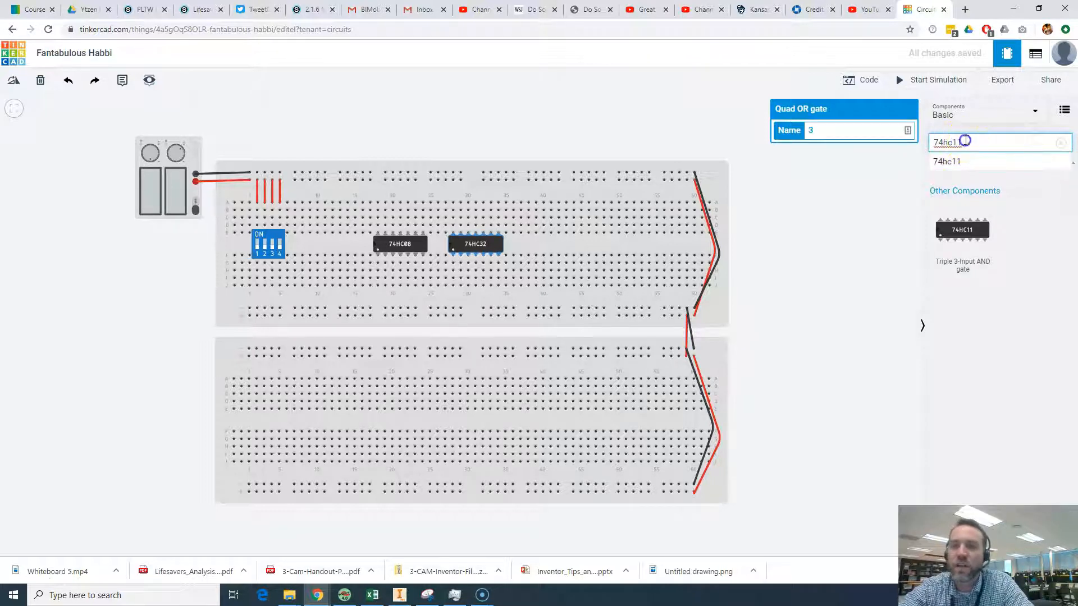
pyautogui.write('20')
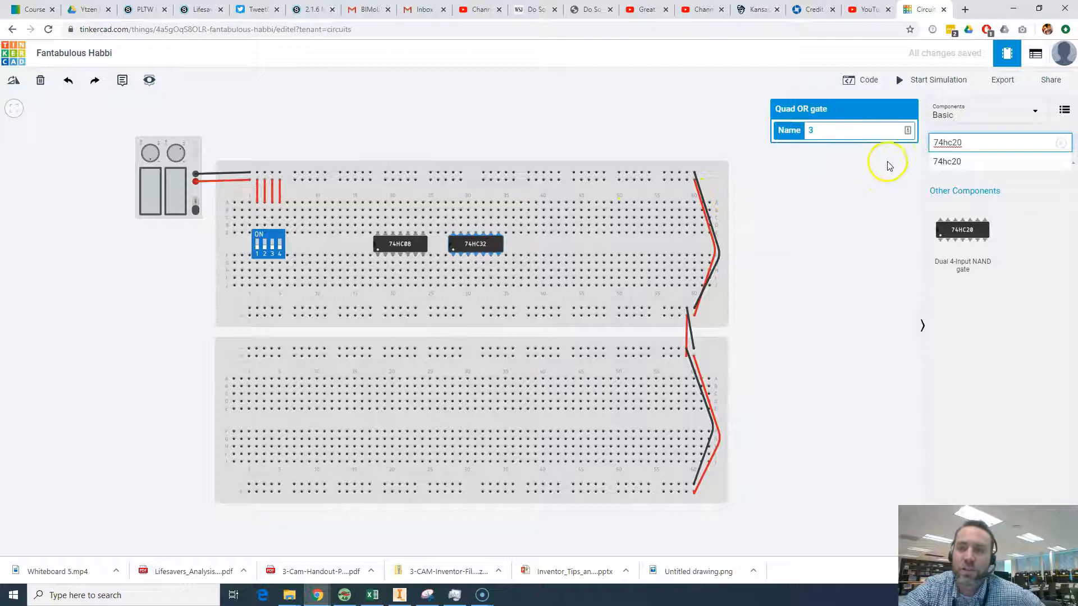
# Find the LED and place it on the upper breadboard with its legs in row C, columns 46 and 47.
pyautogui.scroll(1, 808, 160)
pyautogui.scroll(5, 673, 171)
pyautogui.moveTo(577, 110); pyautogui.dragTo(809, 109)
pyautogui.scroll(-3, 690, 120)
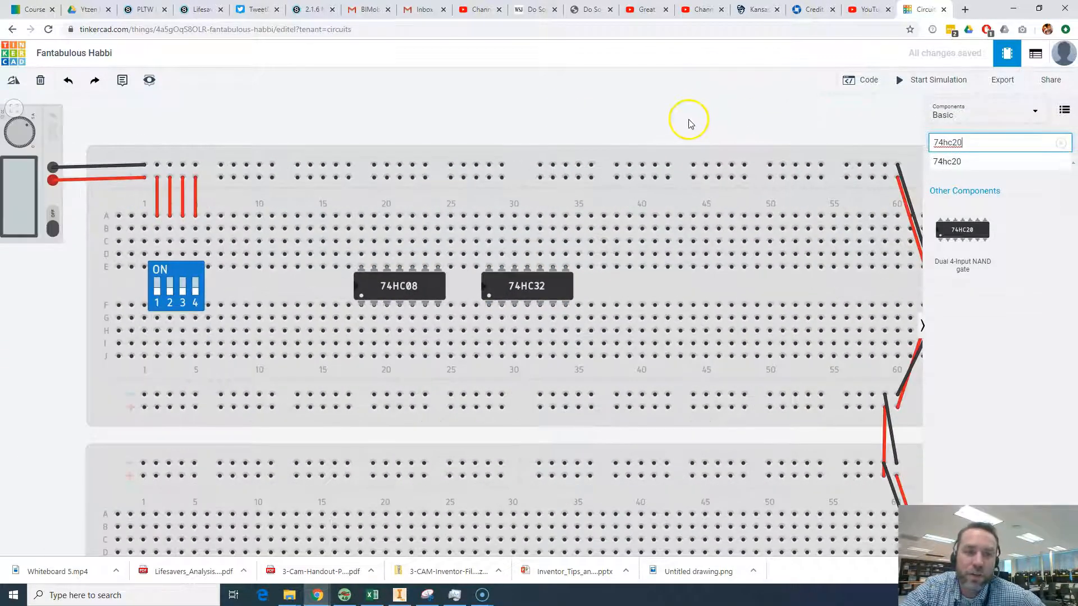
pyautogui.scroll(-1, 689, 111)
pyautogui.moveTo(689, 111); pyautogui.dragTo(602, 94)
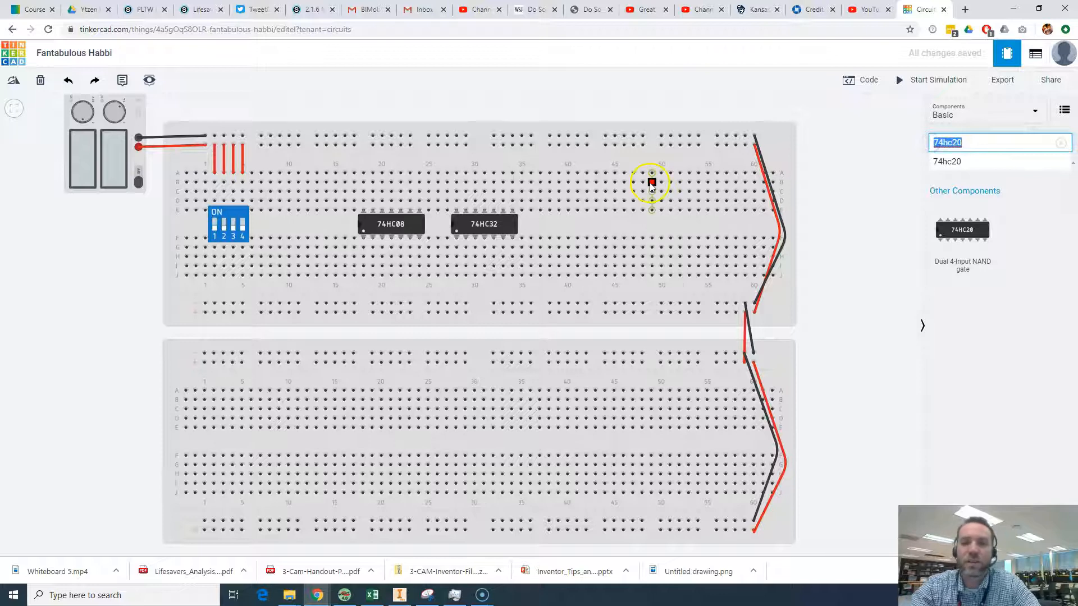
pyautogui.write('led')
pyautogui.moveTo(942, 247); pyautogui.dragTo(631, 201)
pyautogui.scroll(5, 630, 193)
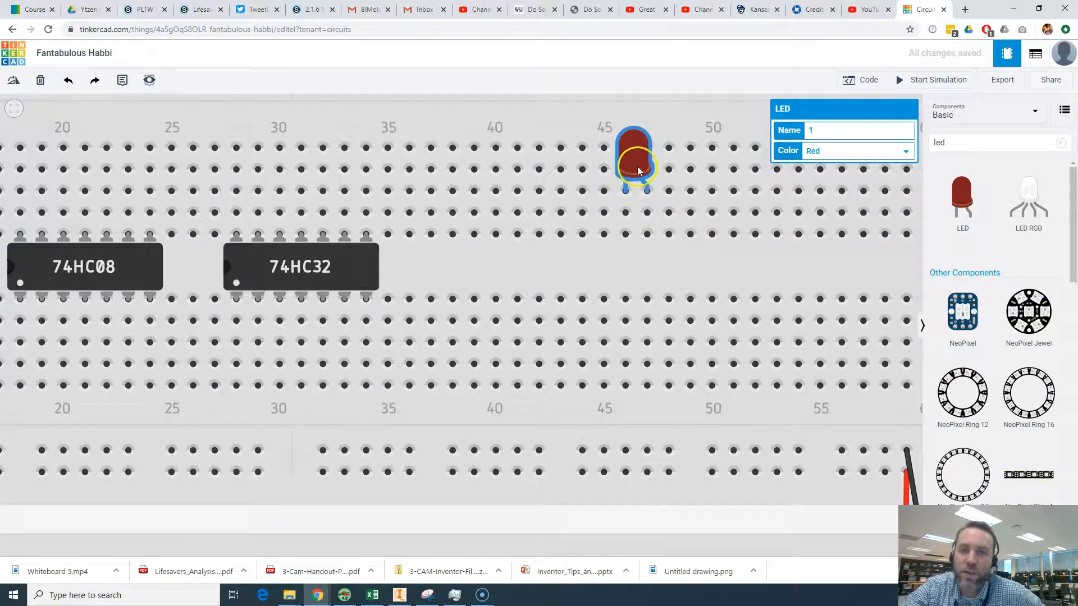
pyautogui.scroll(-4, 638, 171)
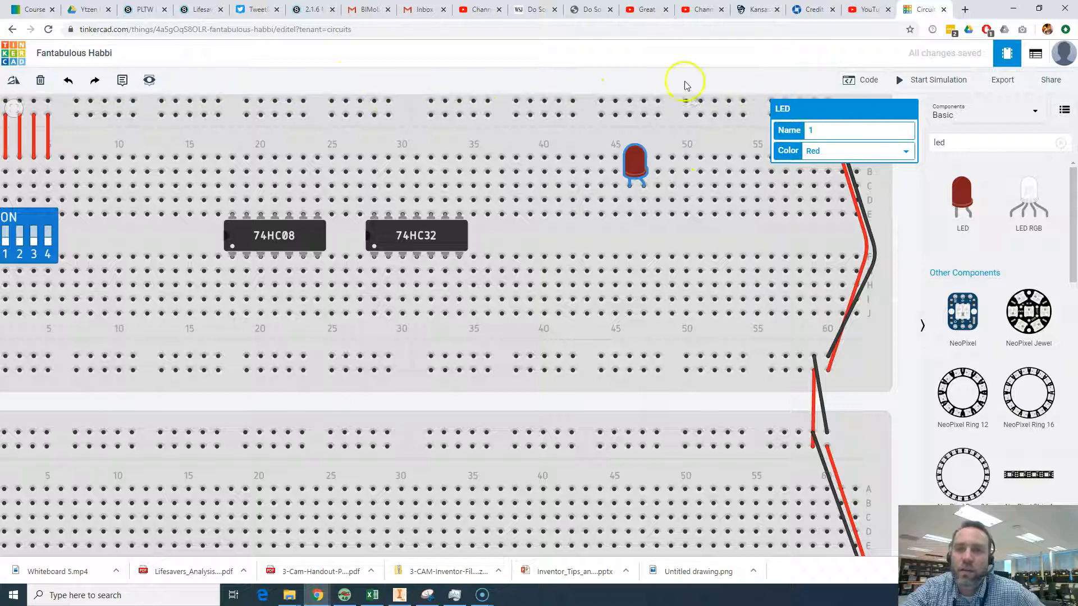
pyautogui.press('Escape')
# Run the simulation to check the power supply's voltage and current displays, and stop it.
pyautogui.scroll(-5, 594, 123)
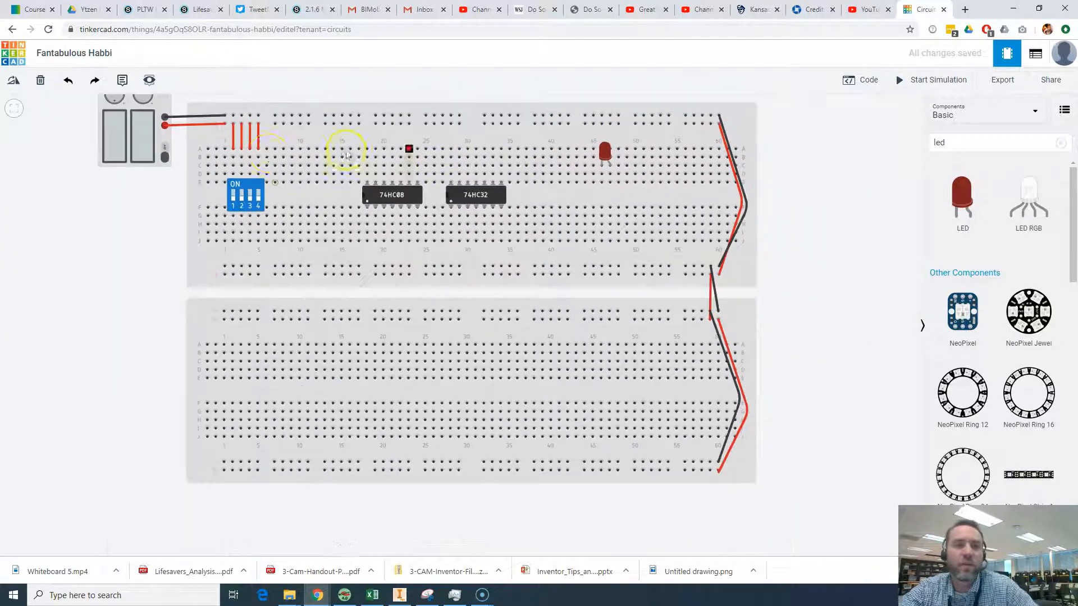
pyautogui.scroll(3, 185, 245)
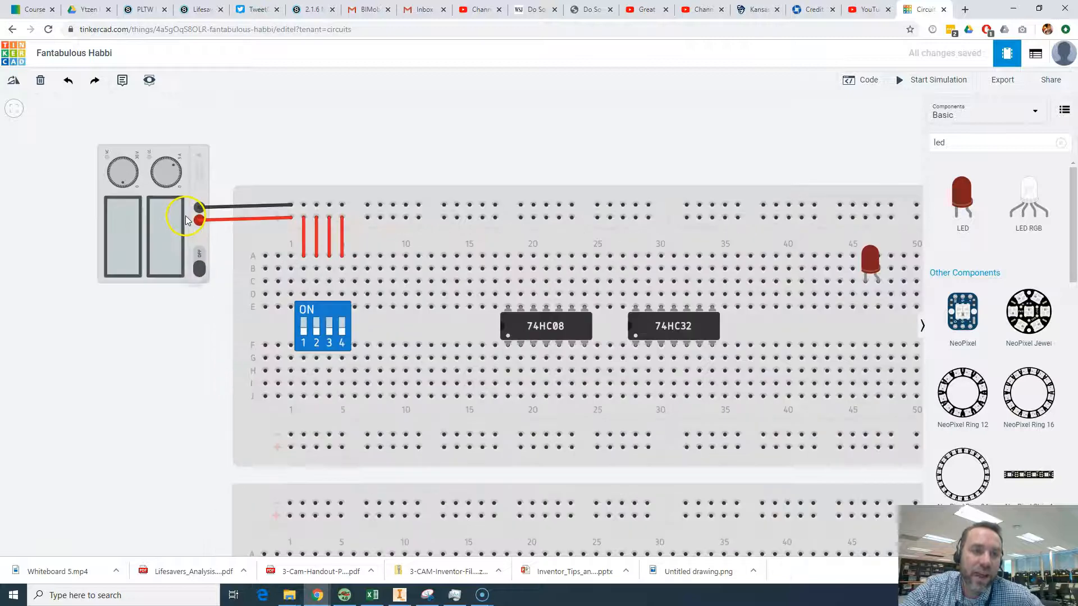
pyautogui.scroll(1, 182, 216)
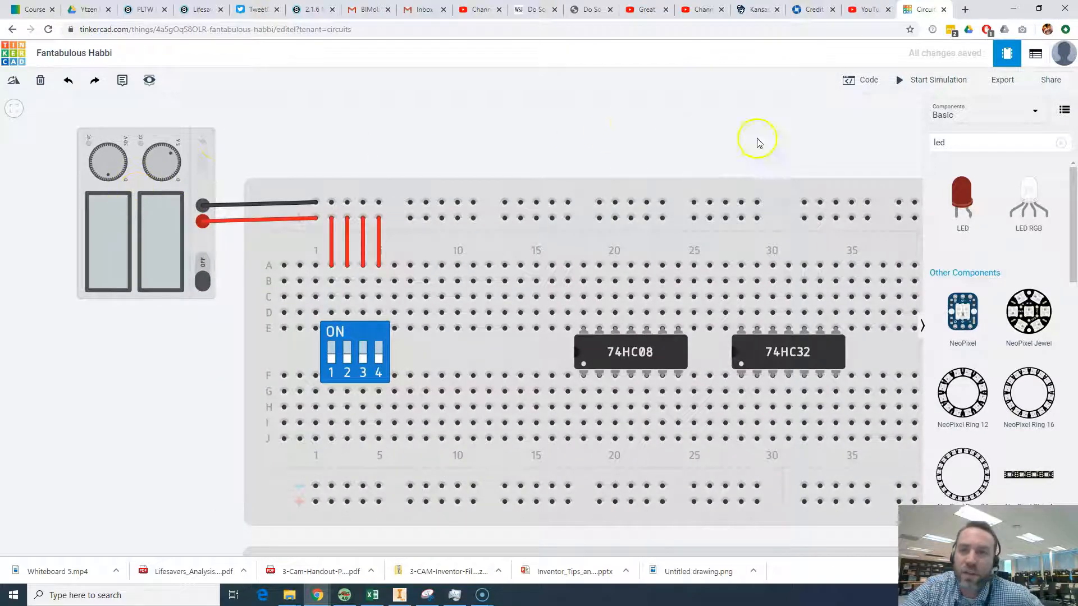
pyautogui.click(919, 81)
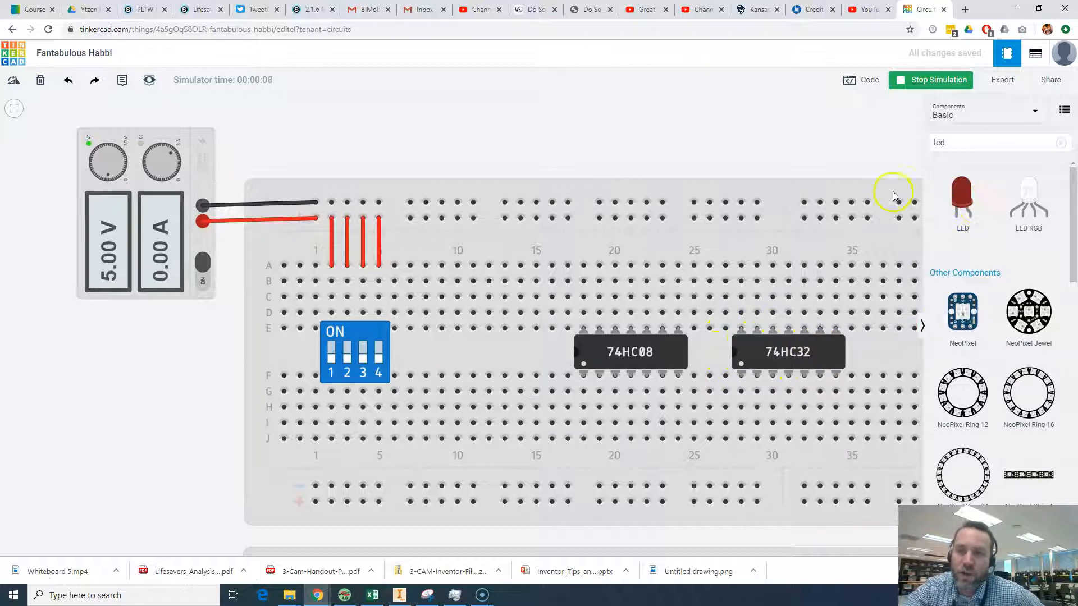
pyautogui.scroll(-3, 824, 231)
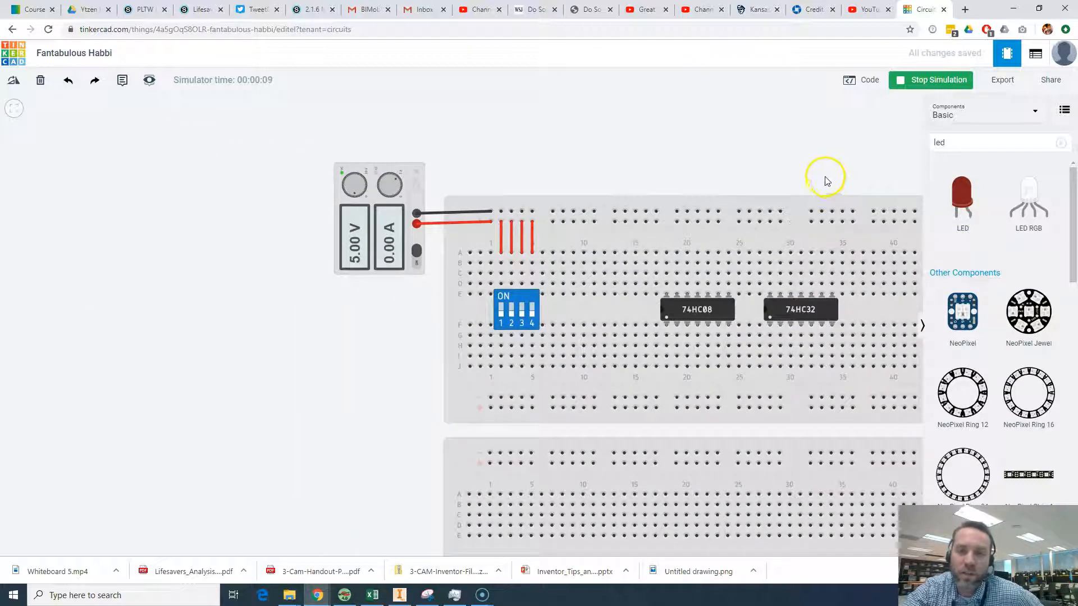
pyautogui.moveTo(790, 184); pyautogui.dragTo(609, 150)
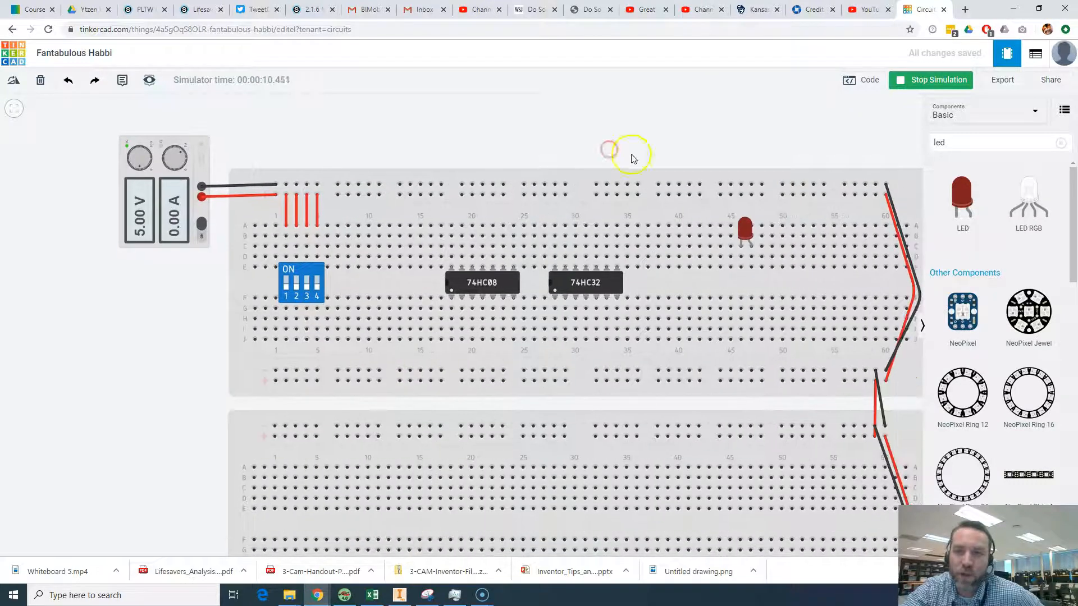
pyautogui.click(924, 80)
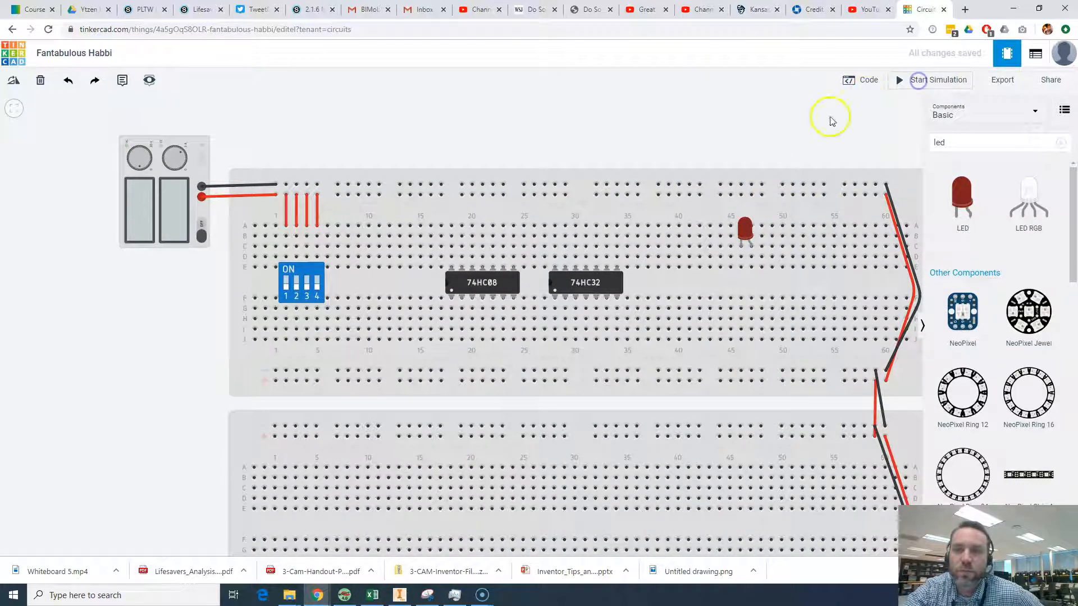
# Select the red LED on the upper breadboard.
pyautogui.click(746, 226)
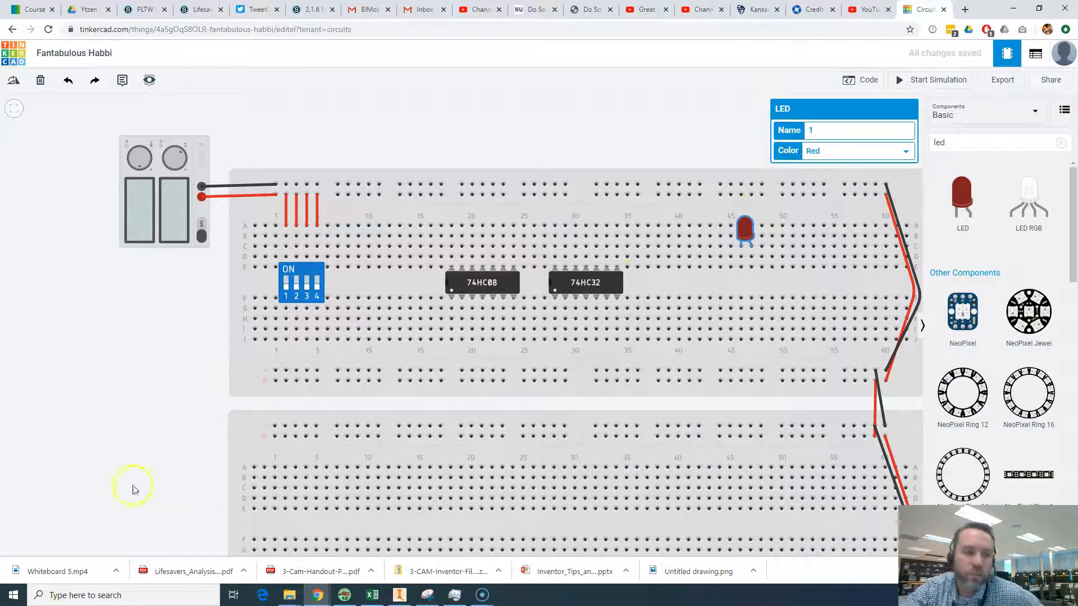